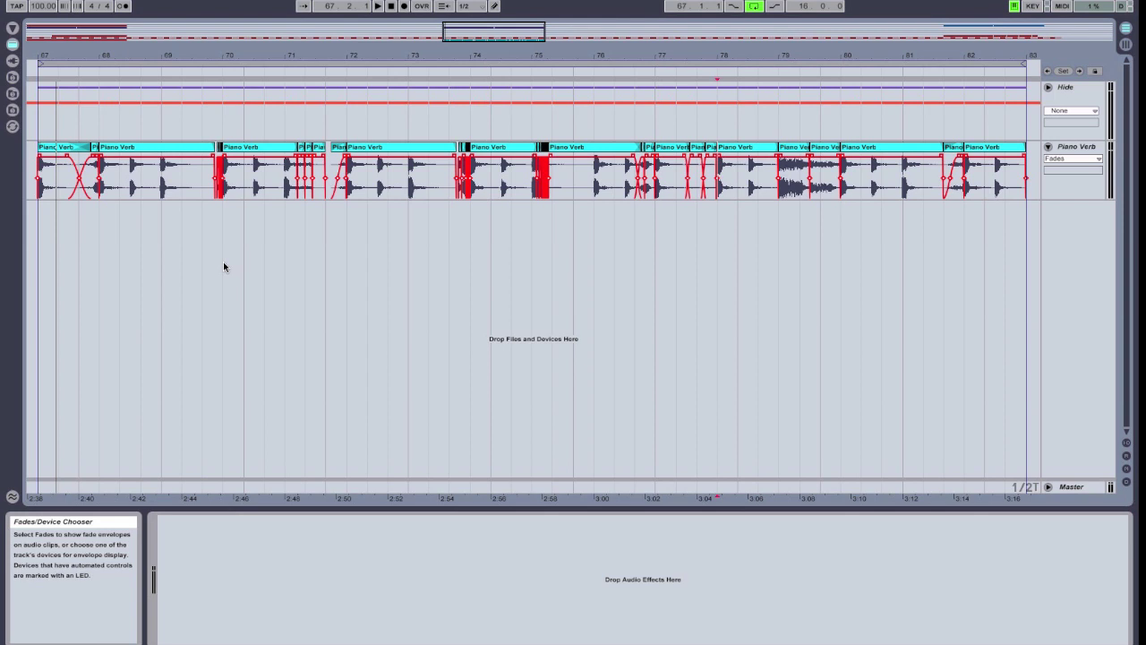
Step: Play the Piano Verb clips from the clip start, then switch to Session View
left_click(37, 69)
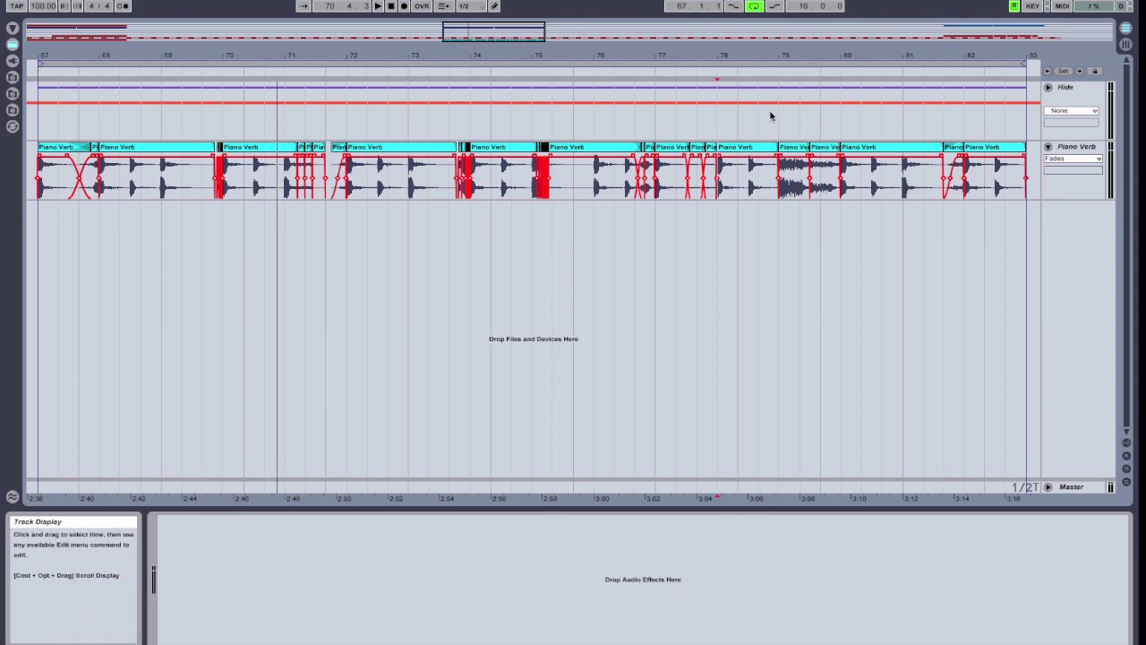
key("Tab")
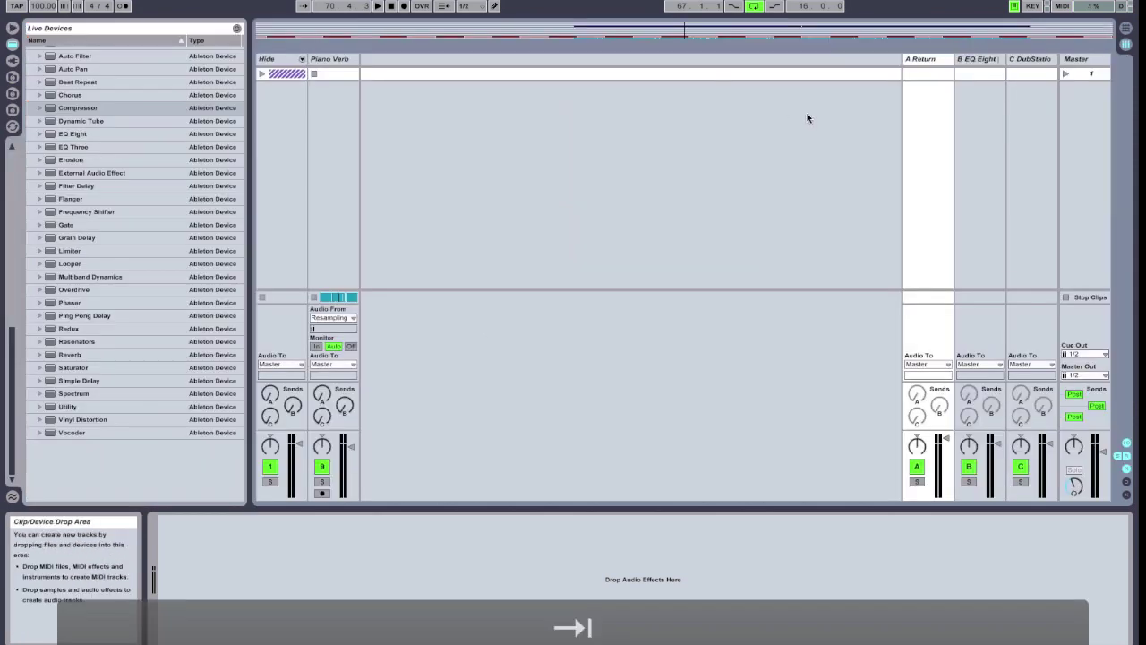
Step: Select return track A and expand the Audio Damage VSTs folder in the plug-in browser
left_click(929, 60)
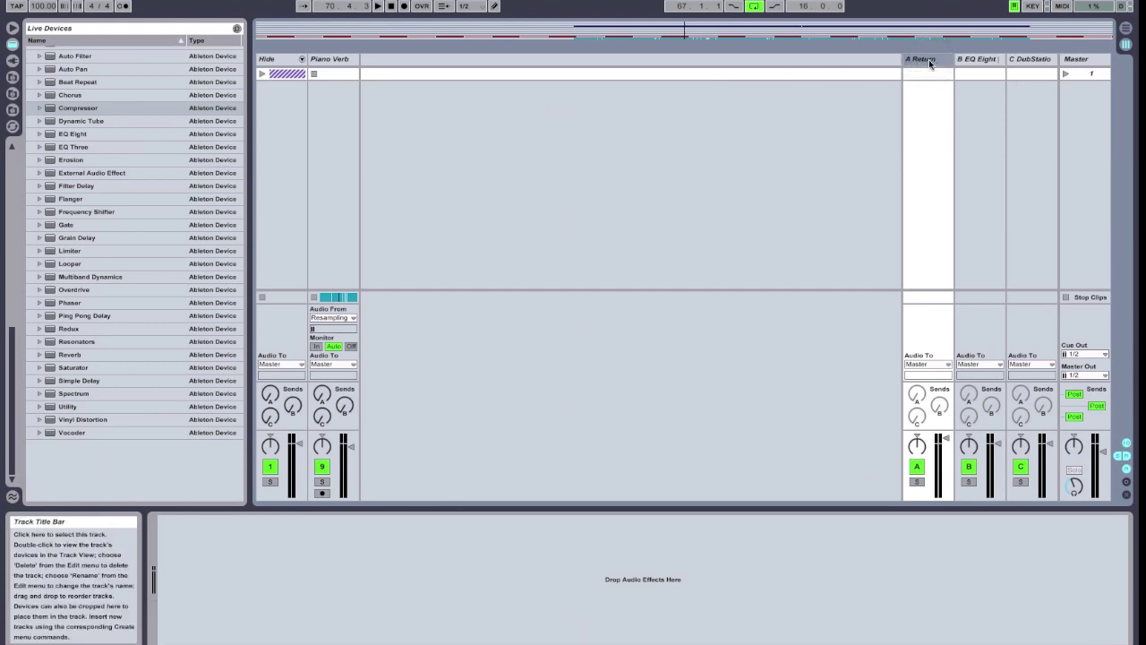
key("Tab")
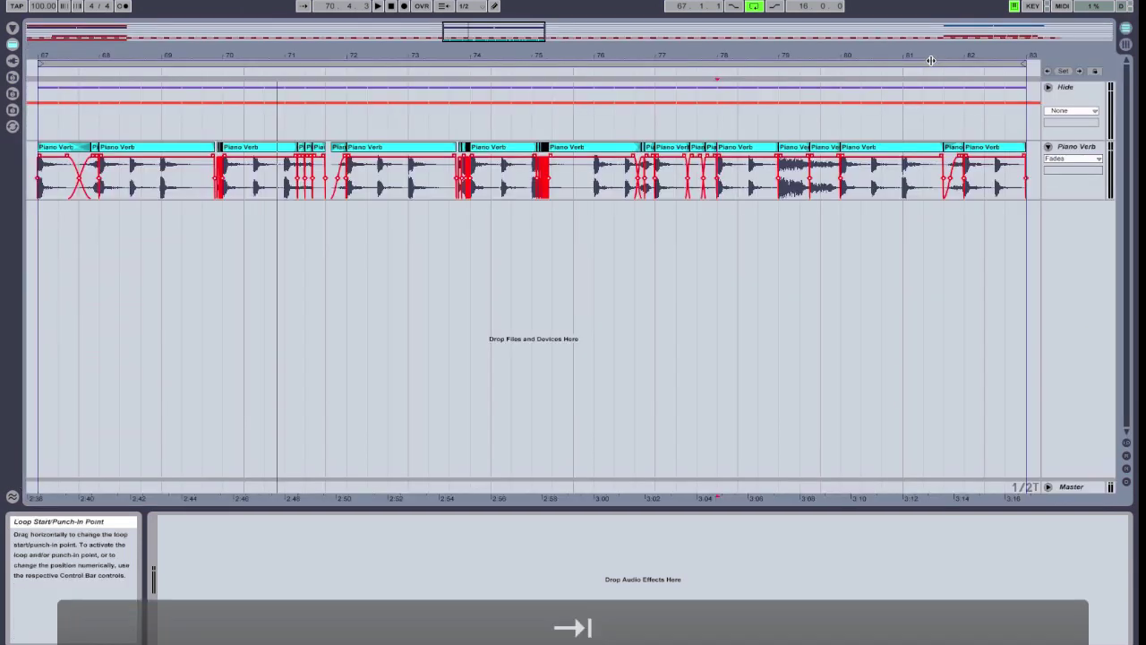
key("Tab")
left_click(920, 59)
left_click(13, 60)
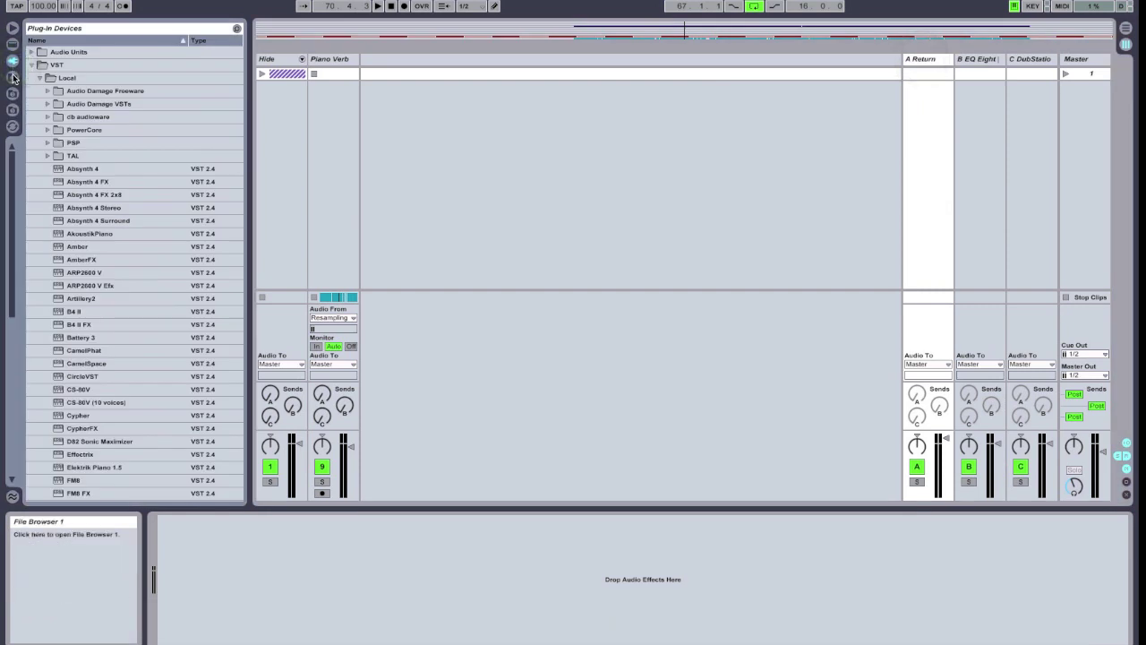
left_click(48, 104)
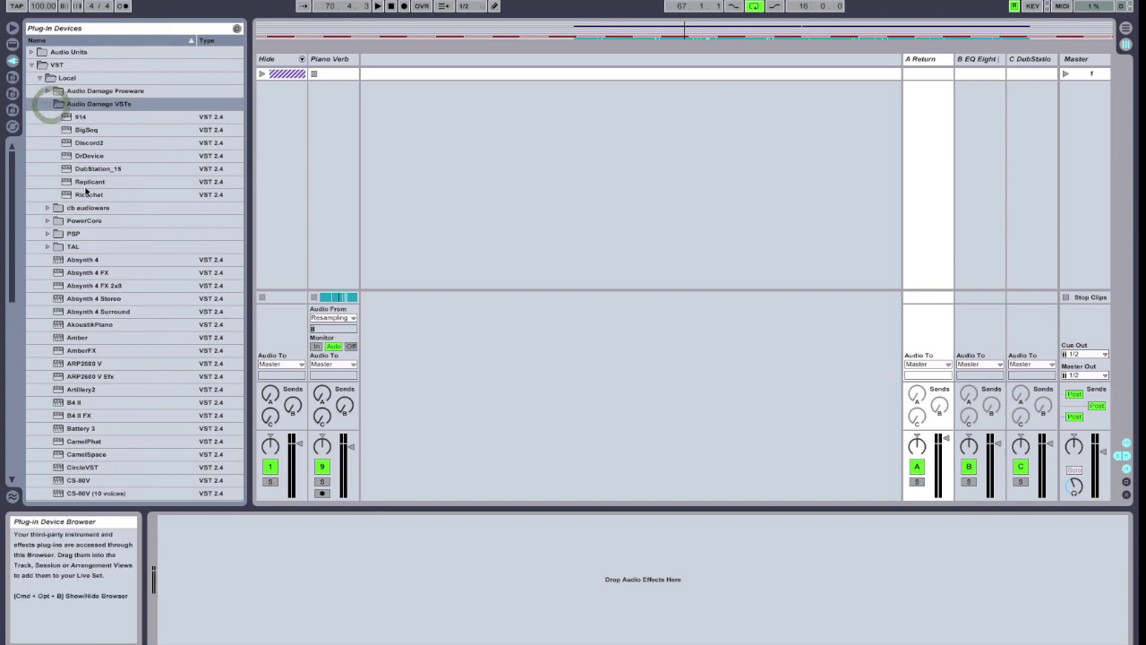
Step: Load DubStation_15 onto return track A and set its mix to 100% wet
left_click_drag(89, 168, 225, 587)
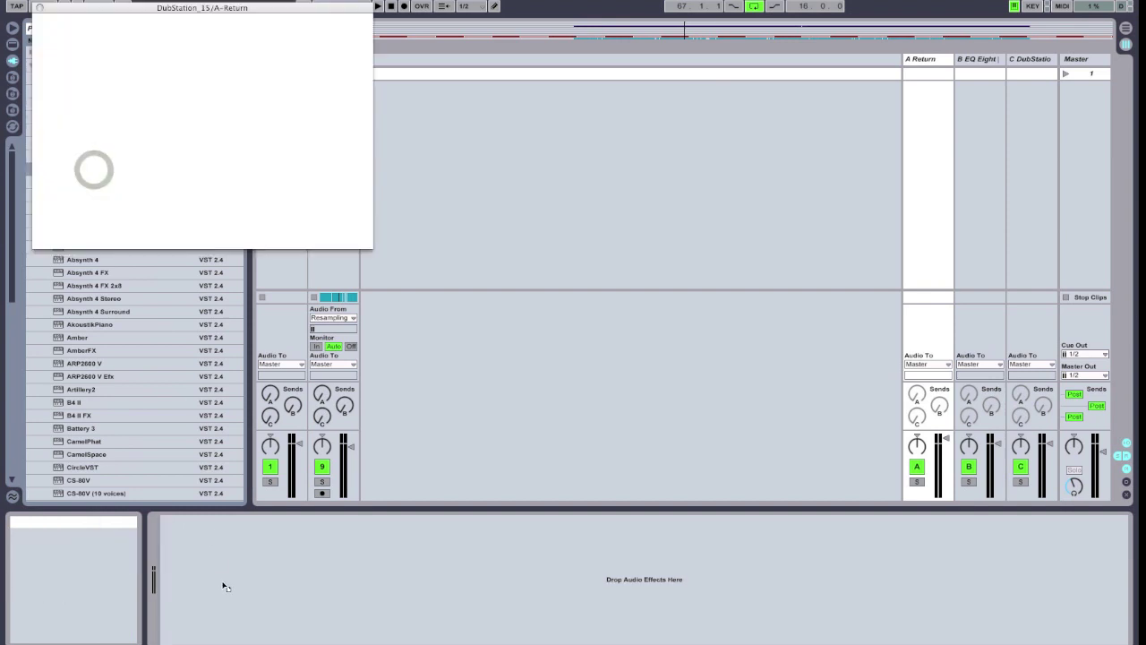
left_click(39, 7)
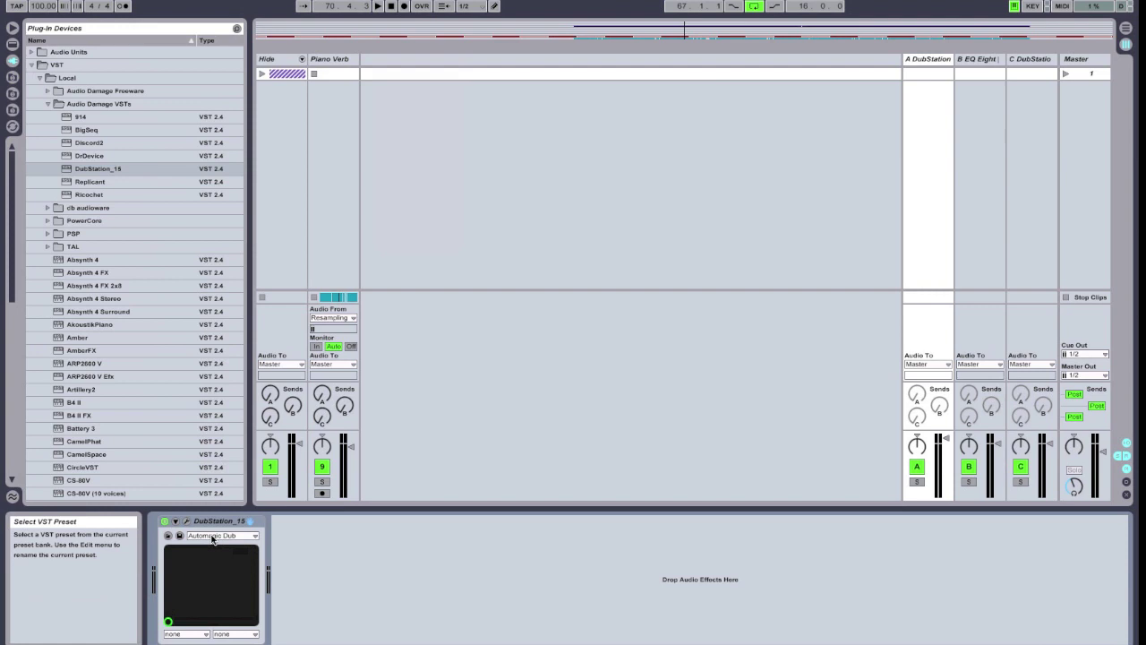
left_click(186, 521)
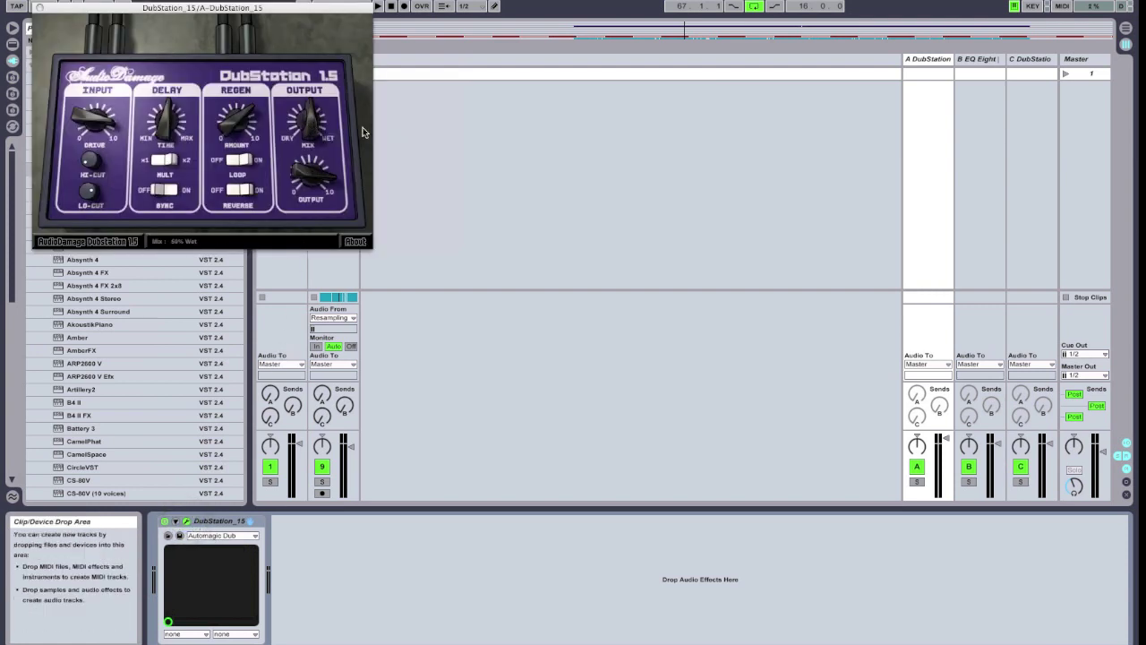
mouse_move(300, 133)
left_mouse_down()
mouse_move(295, 94)
mouse_move(301, 134)
left_mouse_up()
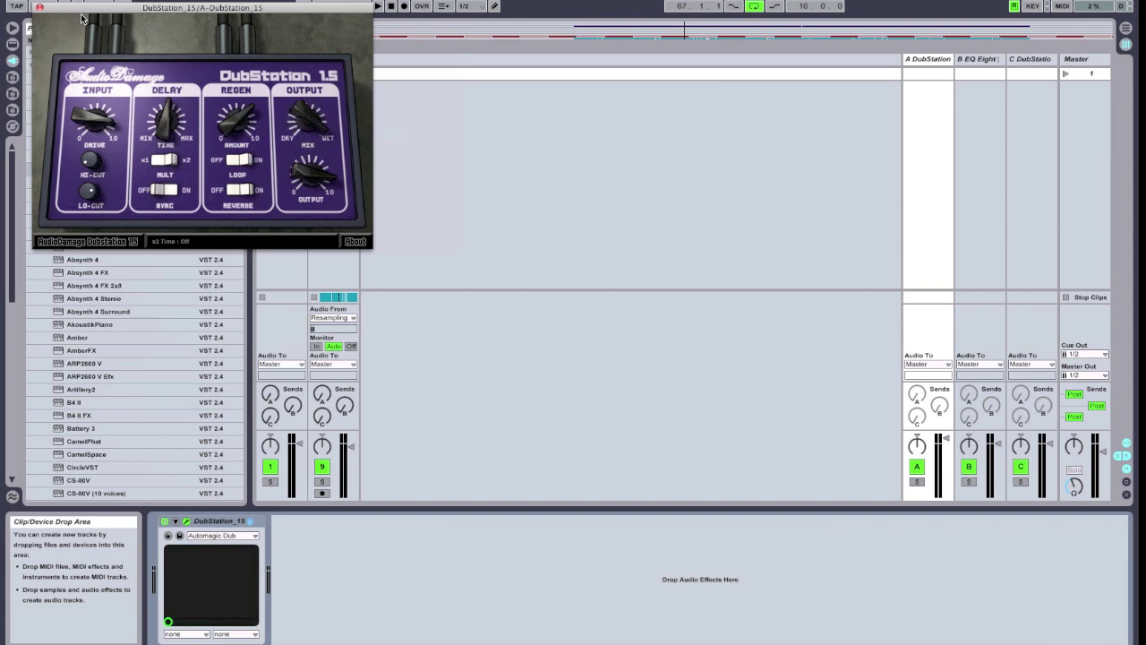
left_click(40, 8)
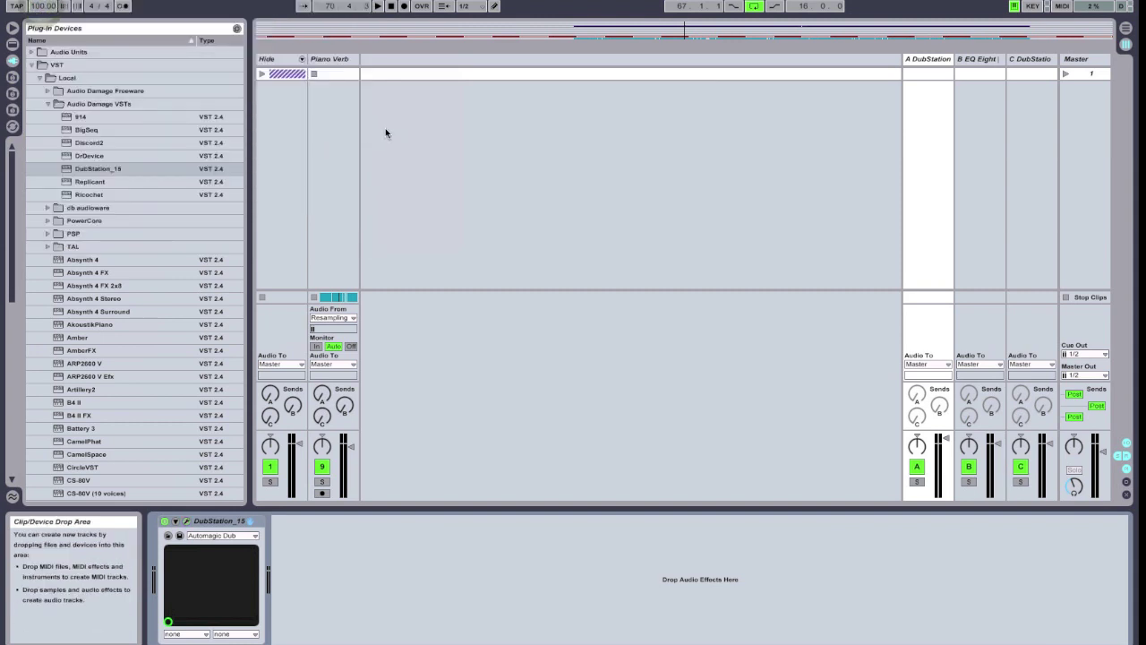
left_click(338, 61)
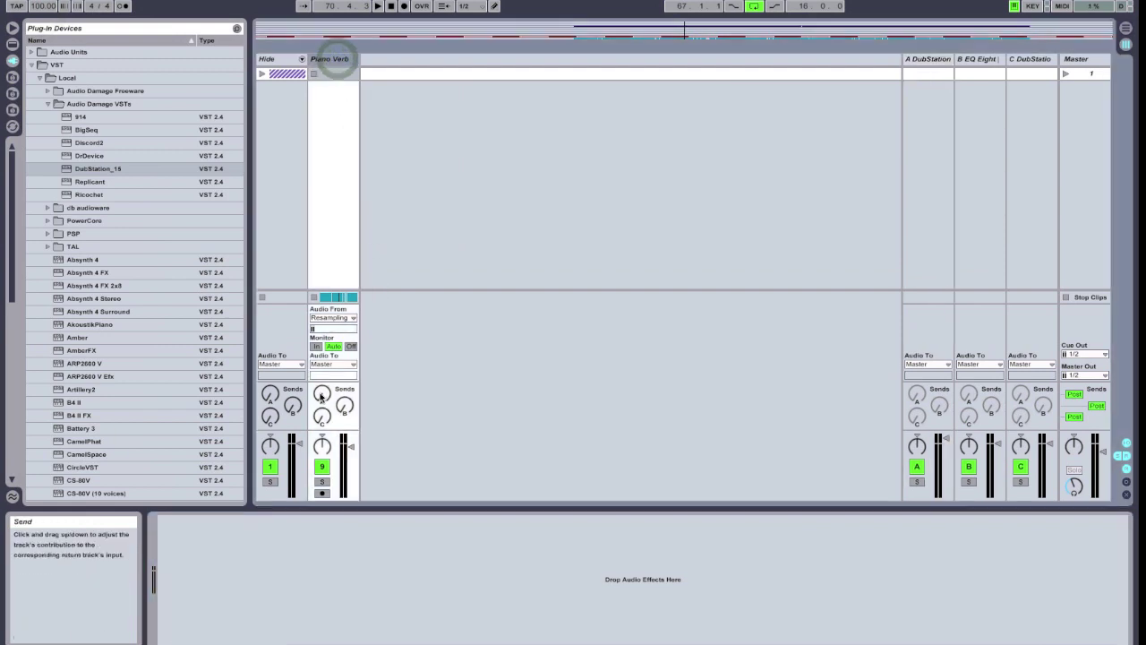
Step: Raise Piano Verb's Send A into the DubStation return and audition it during playback
left_click_drag(327, 402, 325, 397)
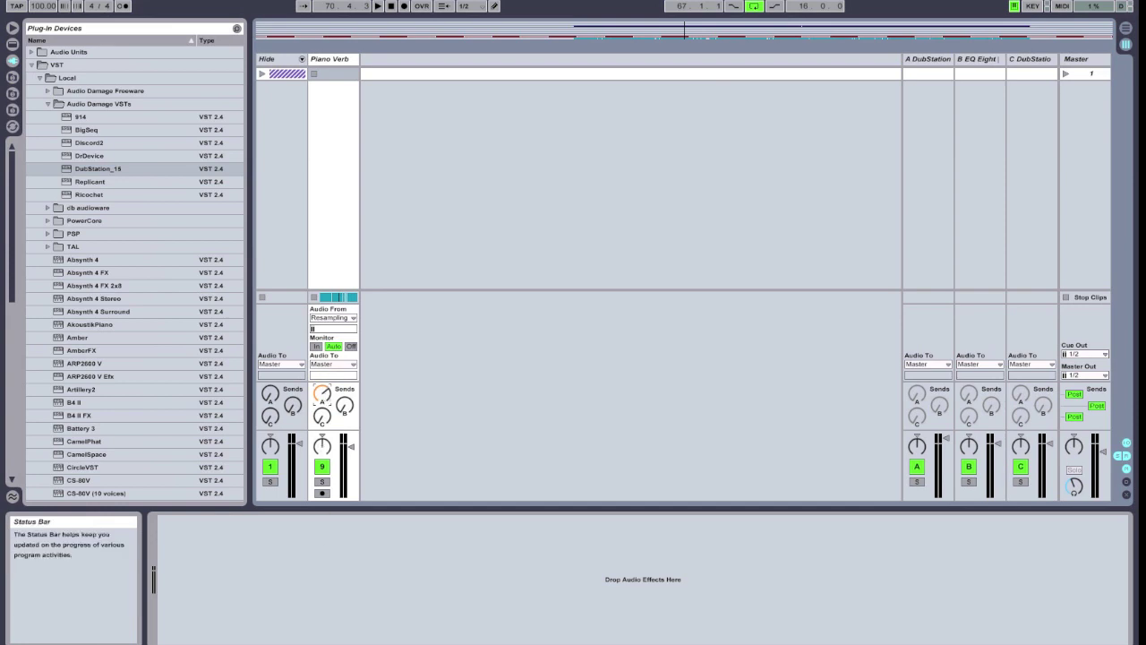
key("space")
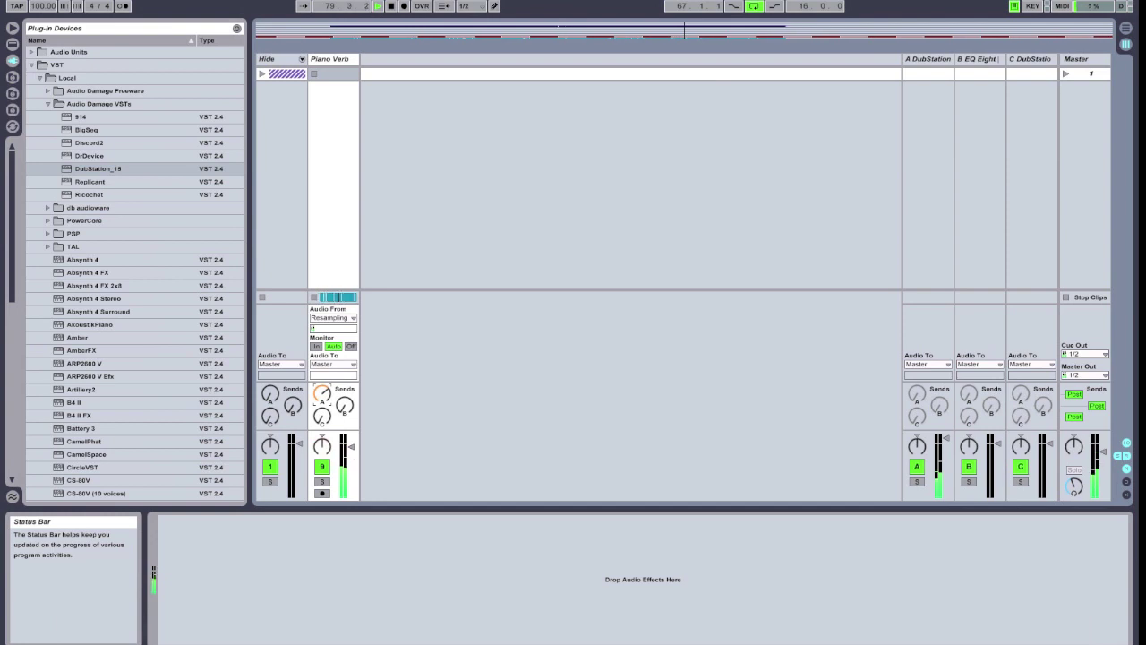
key("space")
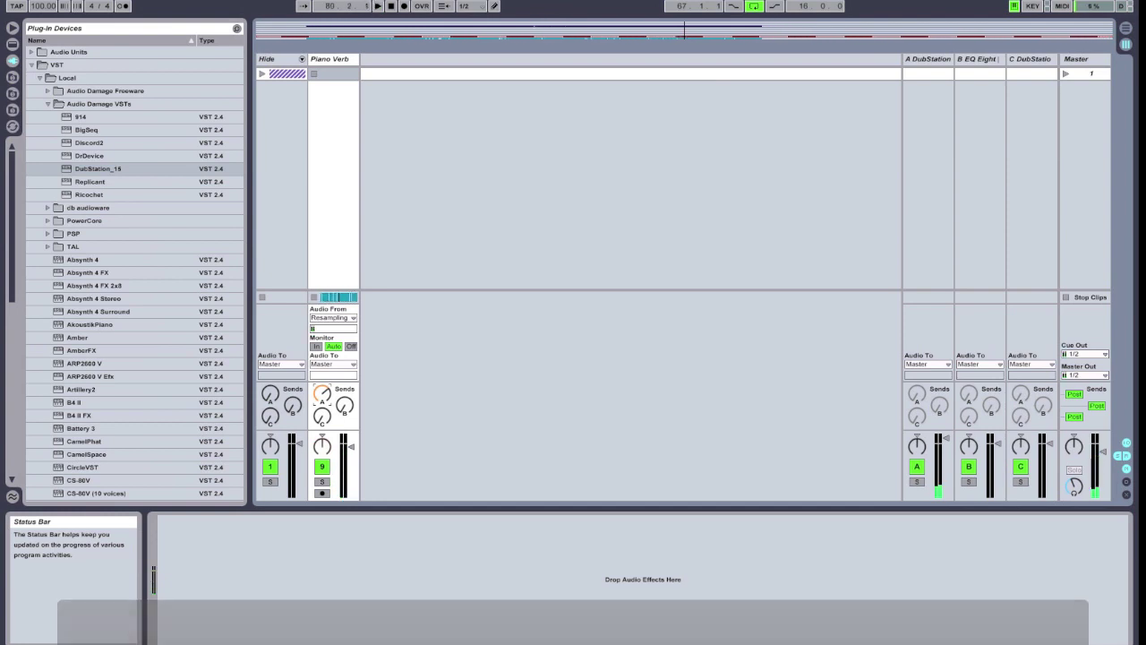
left_click(13, 44)
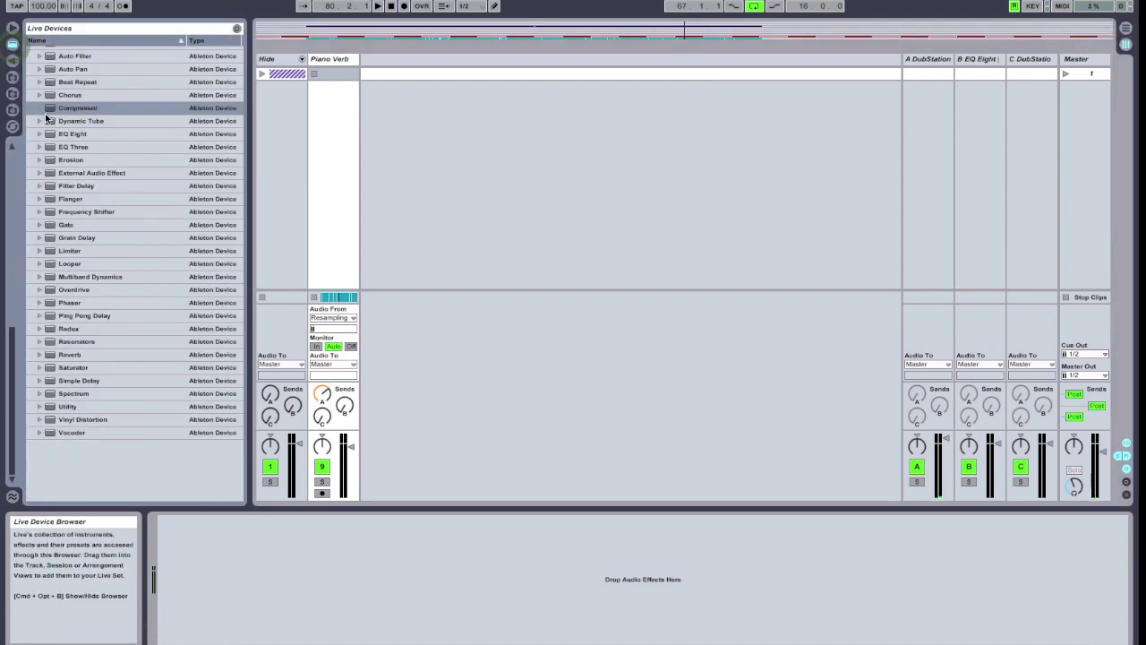
Step: Add a Chorus at 50% dry/wet after DubStation_15 on return A and audition it
left_click(69, 94)
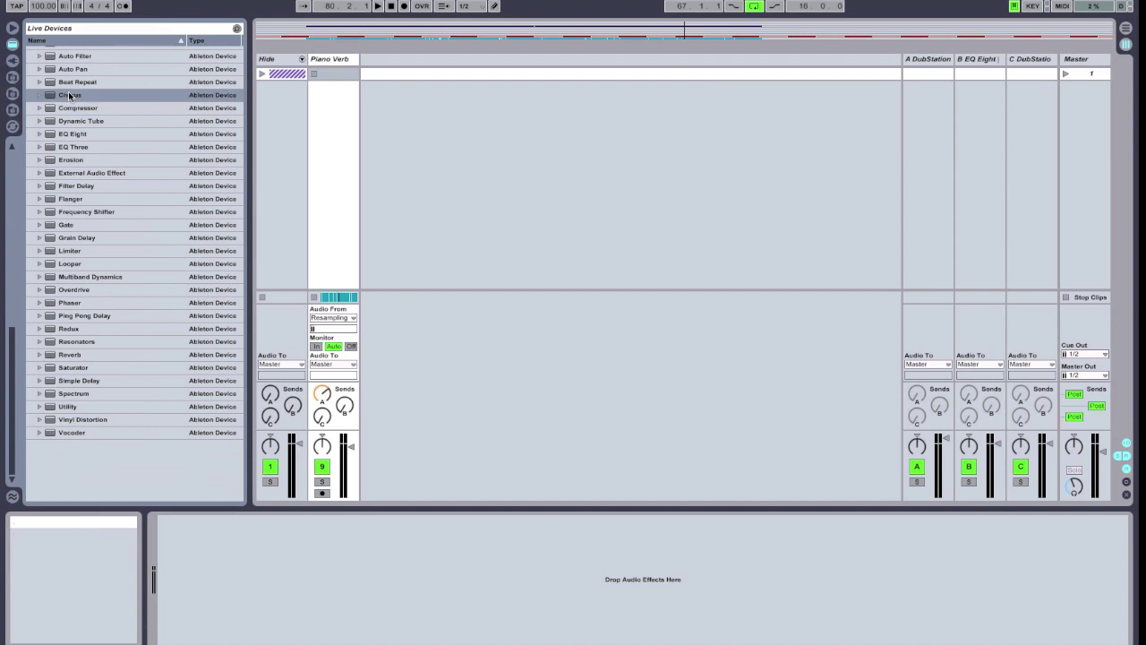
left_click_drag(69, 94, 933, 65)
left_click_drag(51, 100, 345, 577)
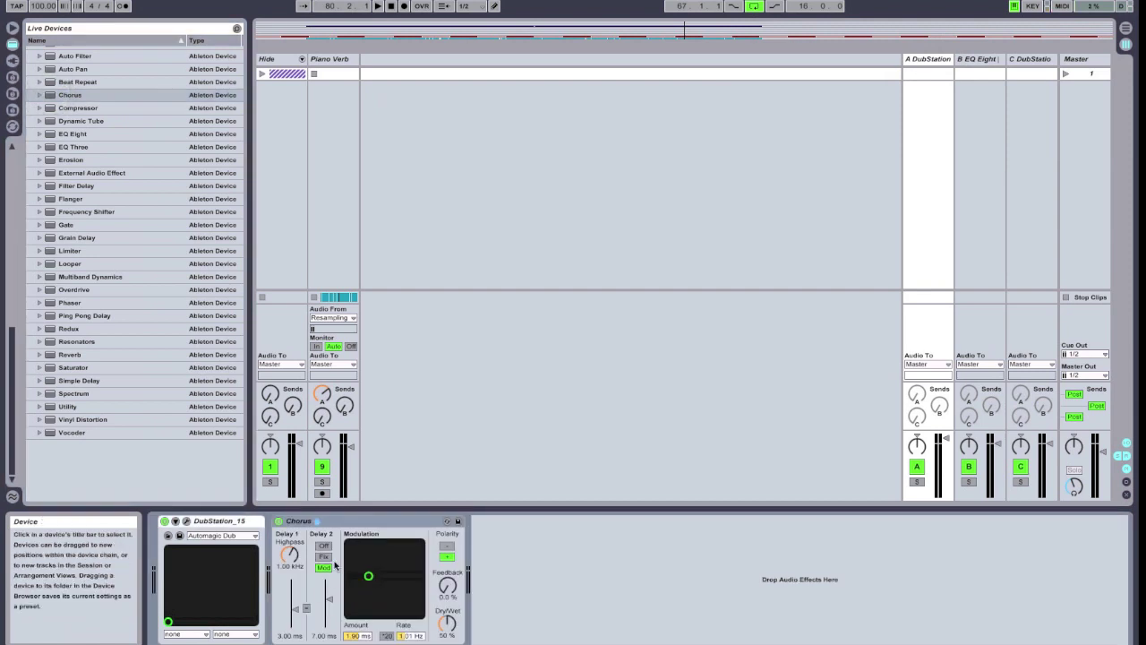
left_click(449, 625)
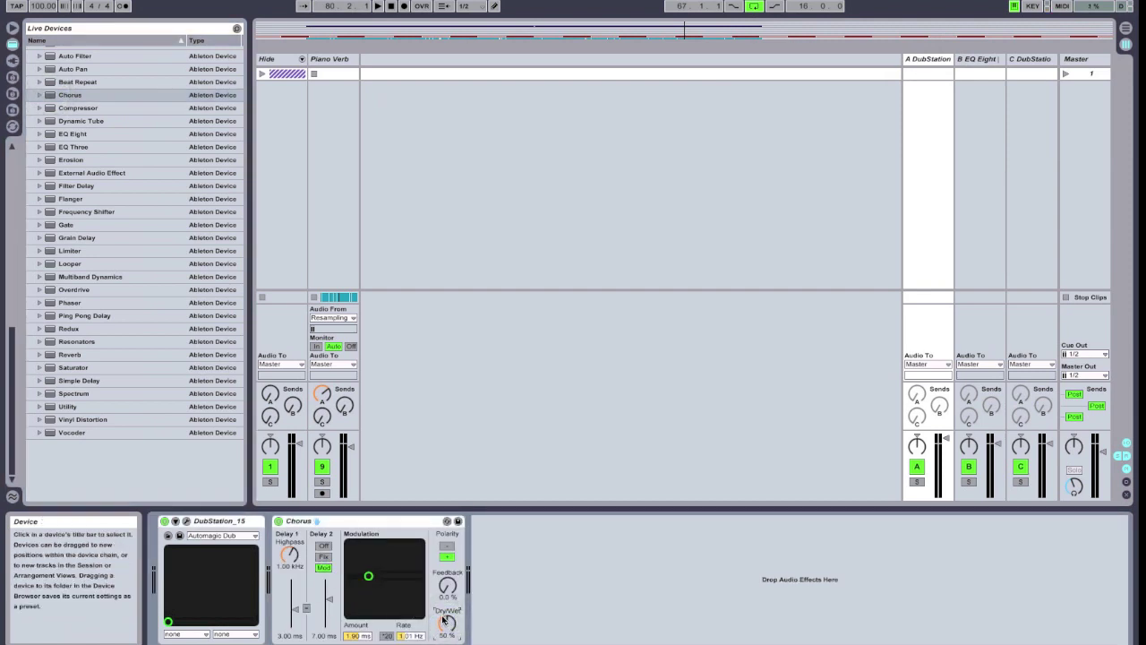
key("space")
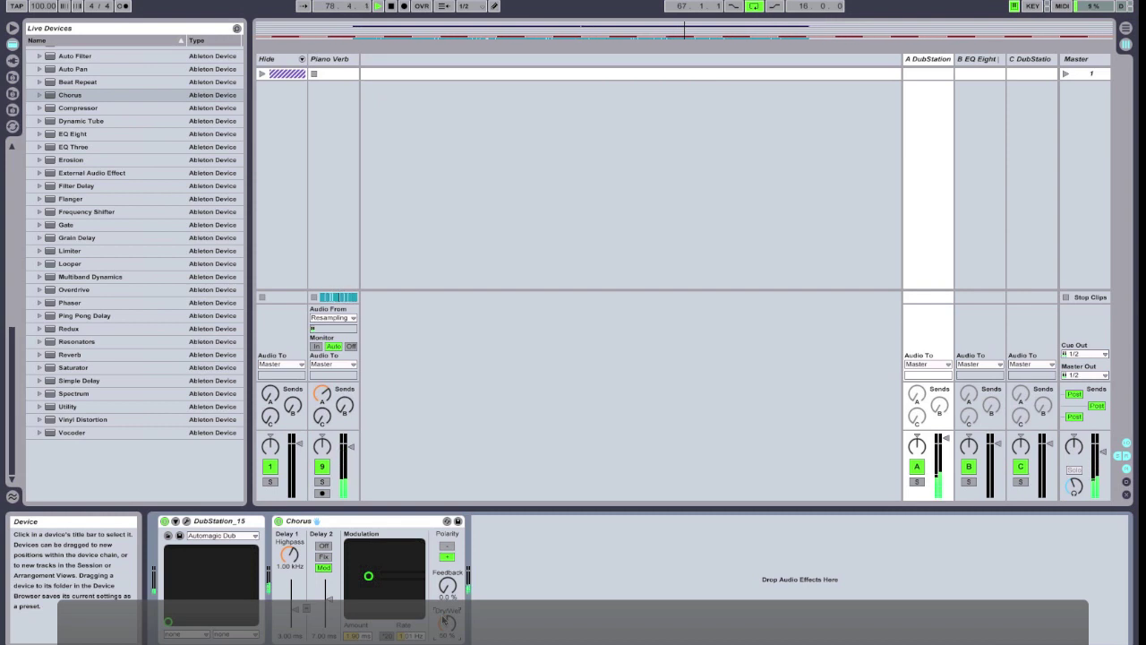
key("space")
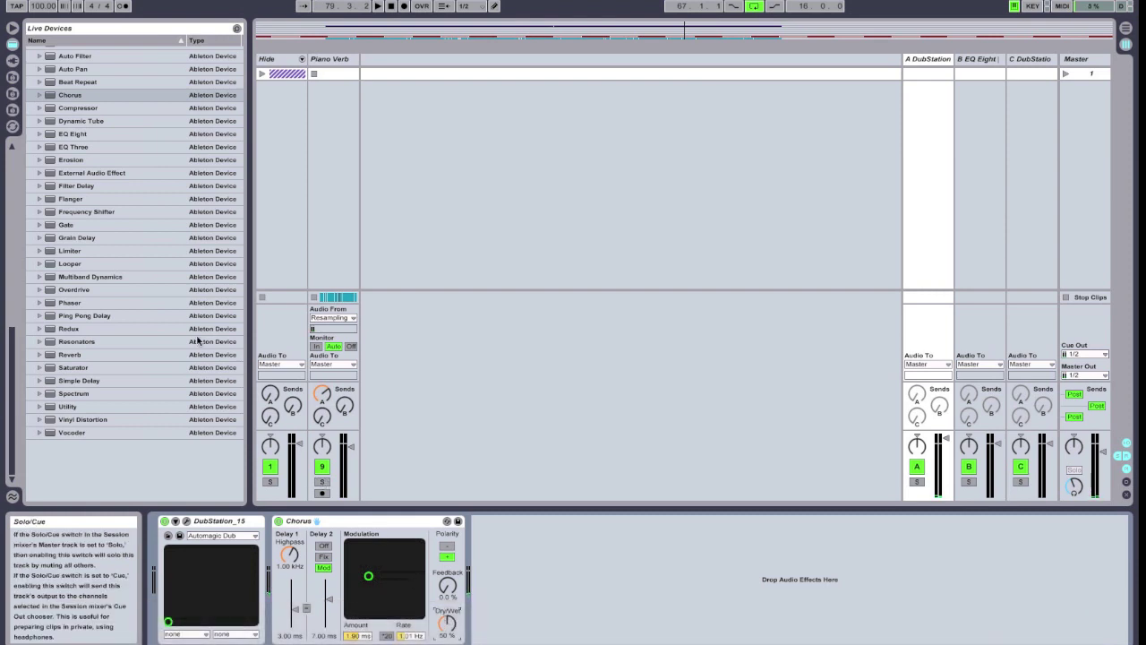
scroll(74, 112, "up", 3)
Step: Add a high-pass Auto Filter after Chorus with cutoff 1.86 kHz and Q 1.62
left_click(74, 156)
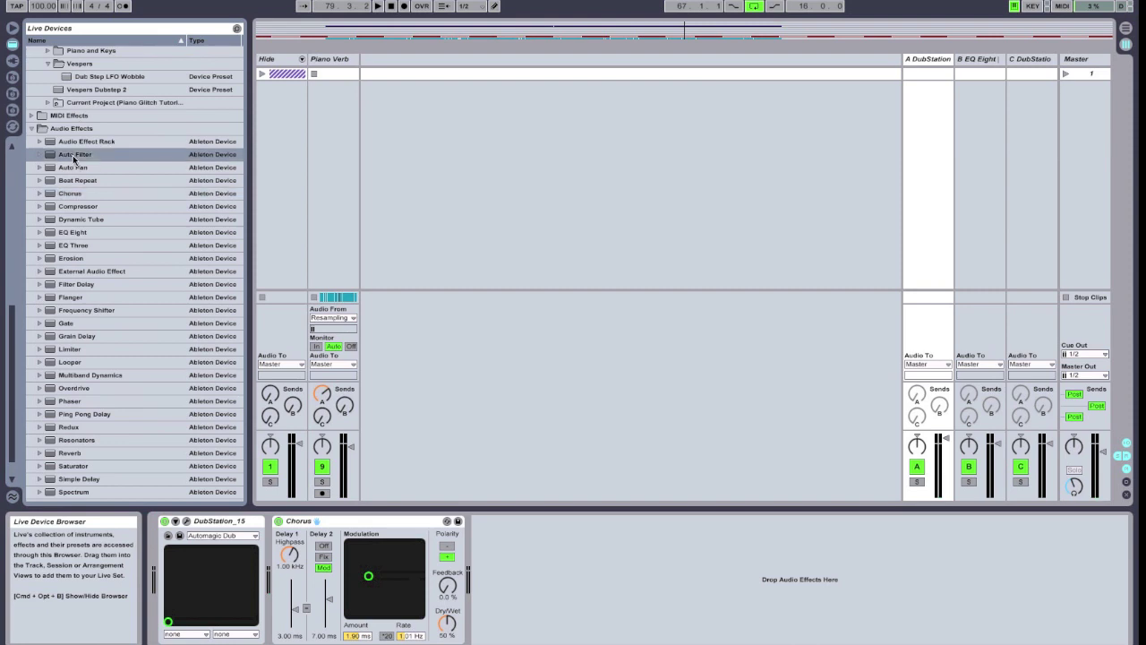
left_click_drag(506, 559, 504, 558)
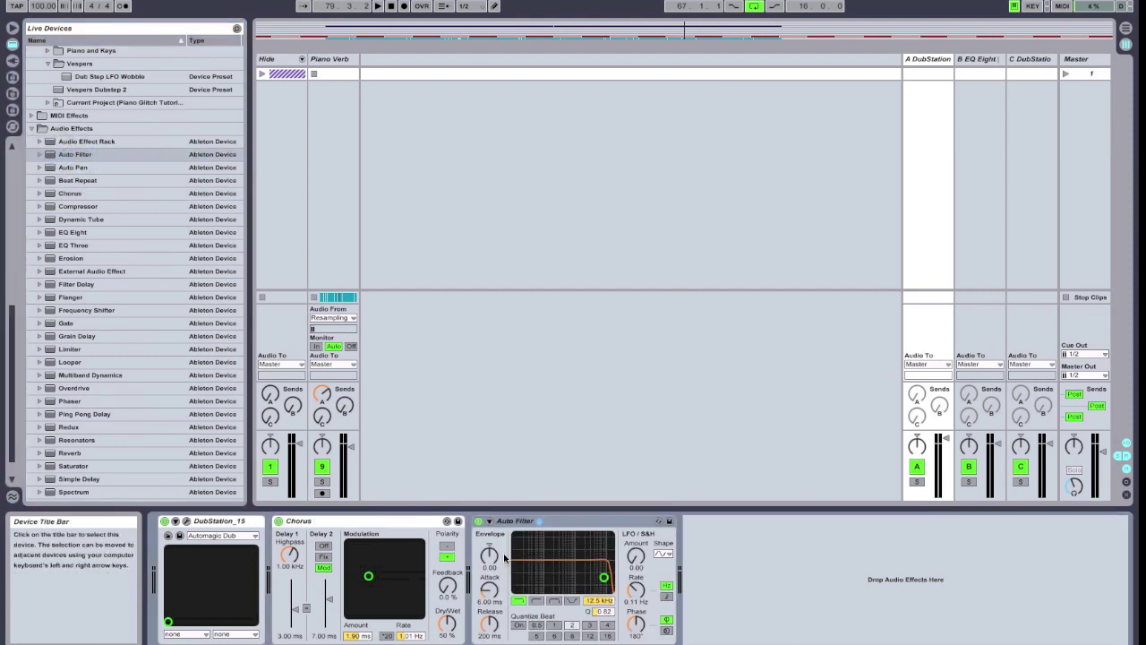
left_click(535, 599)
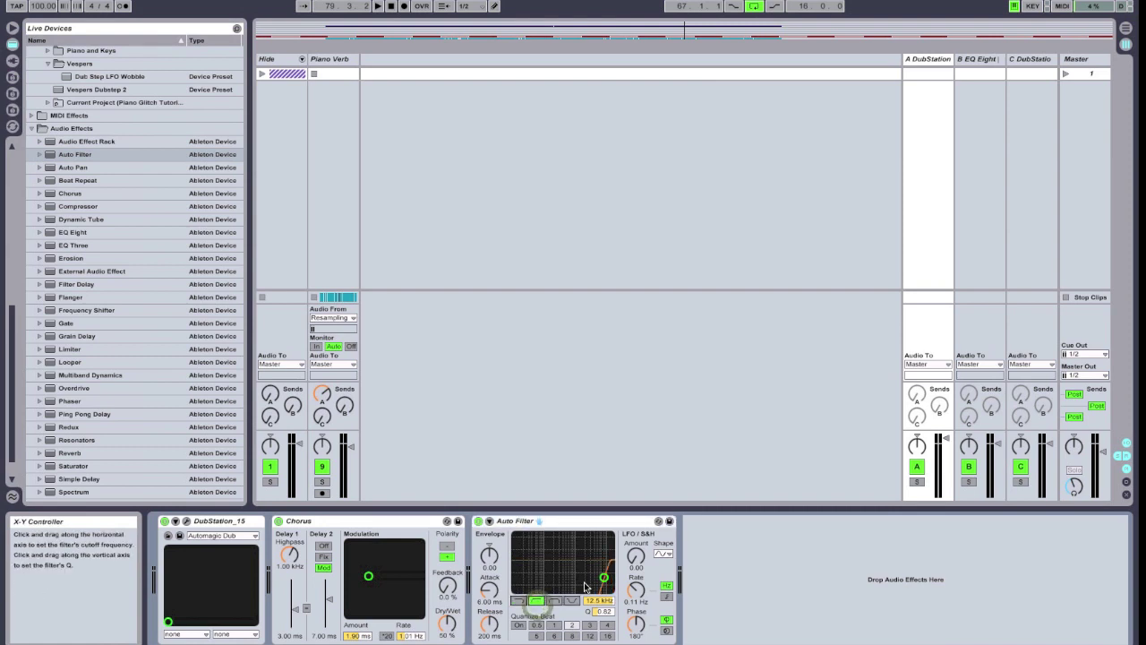
left_click_drag(604, 576, 578, 567)
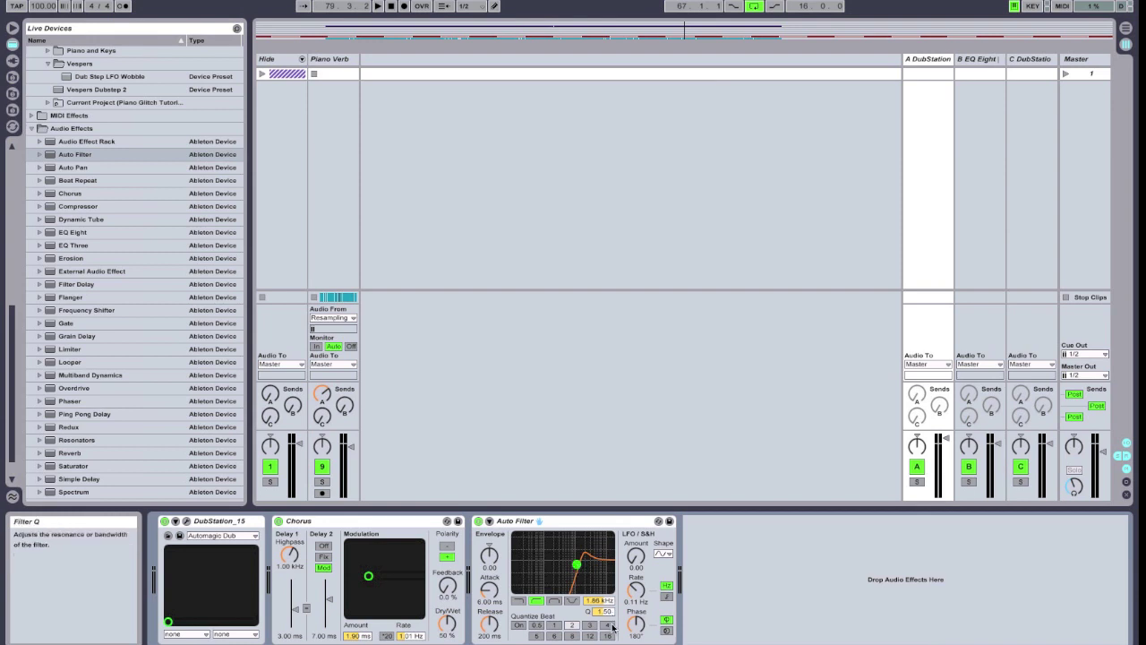
left_click_drag(607, 615, 605, 617)
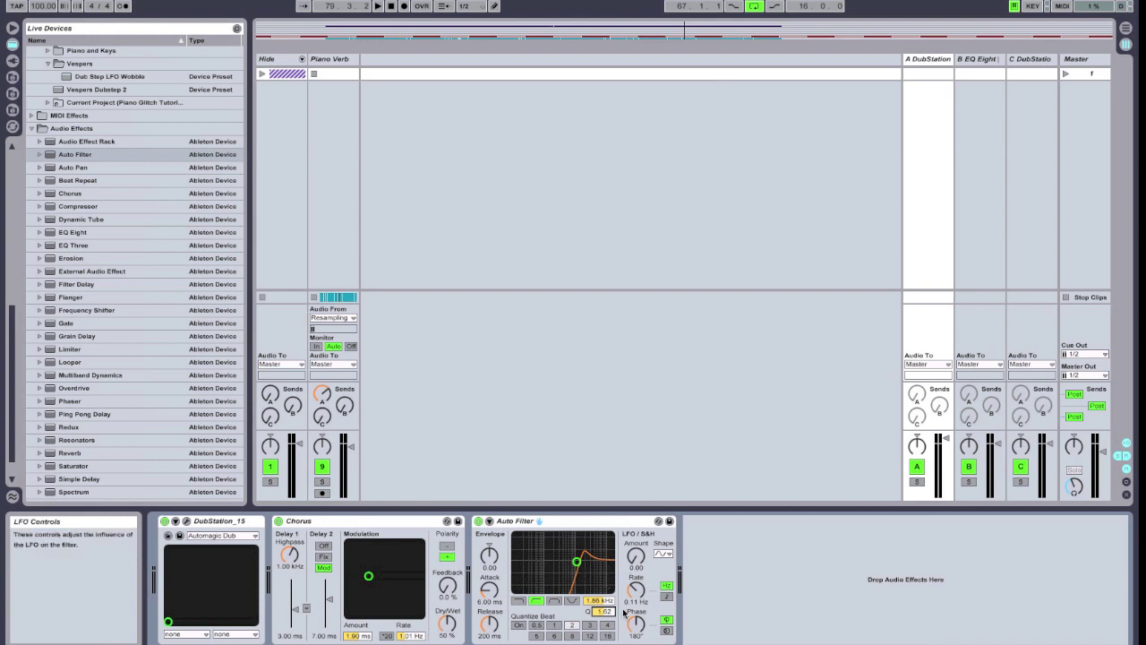
key("space")
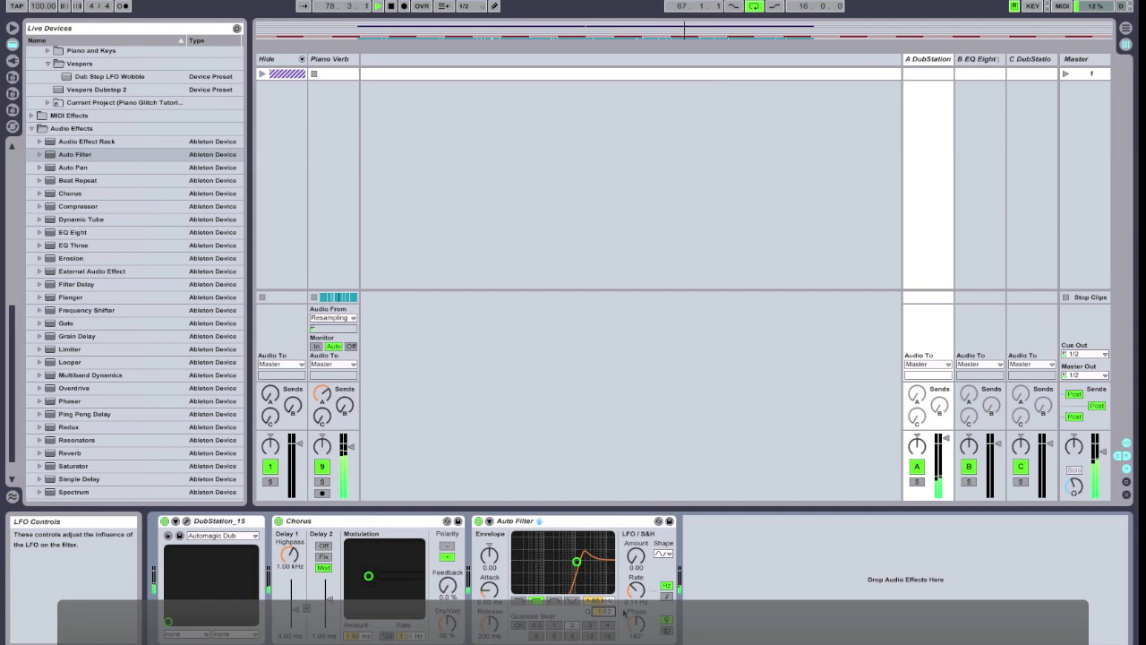
Step: Set the Auto Filter LFO amount to 30.0 with its rate synced to tempo, then audition
key("space")
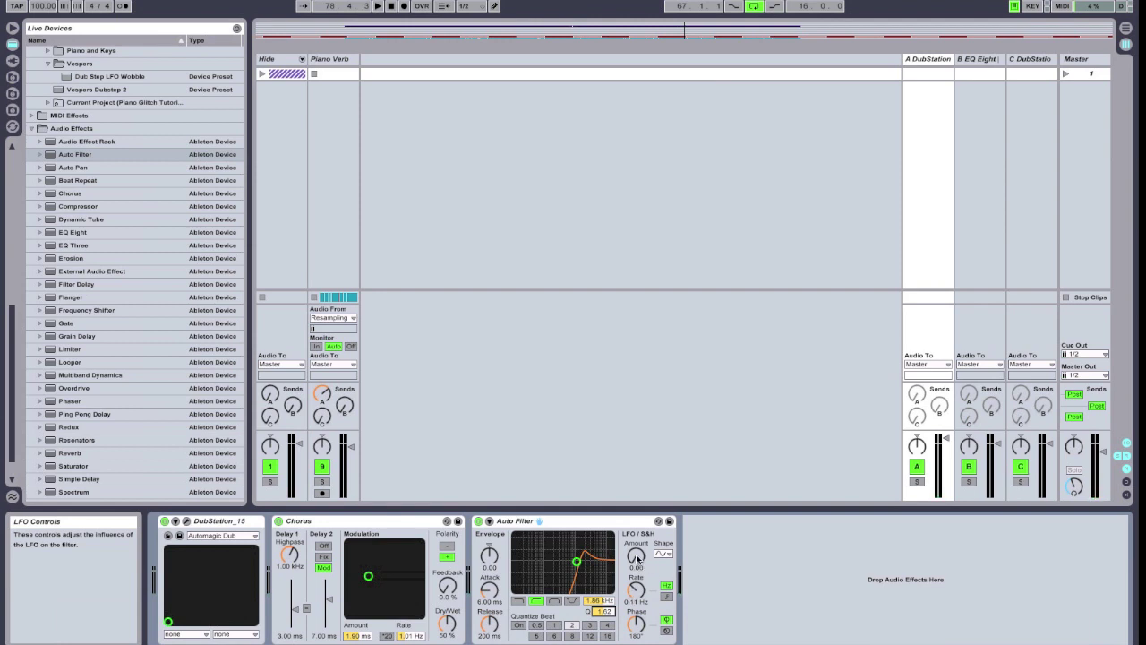
mouse_move(637, 557)
left_mouse_down()
mouse_move(636, 535)
mouse_move(637, 556)
left_mouse_up()
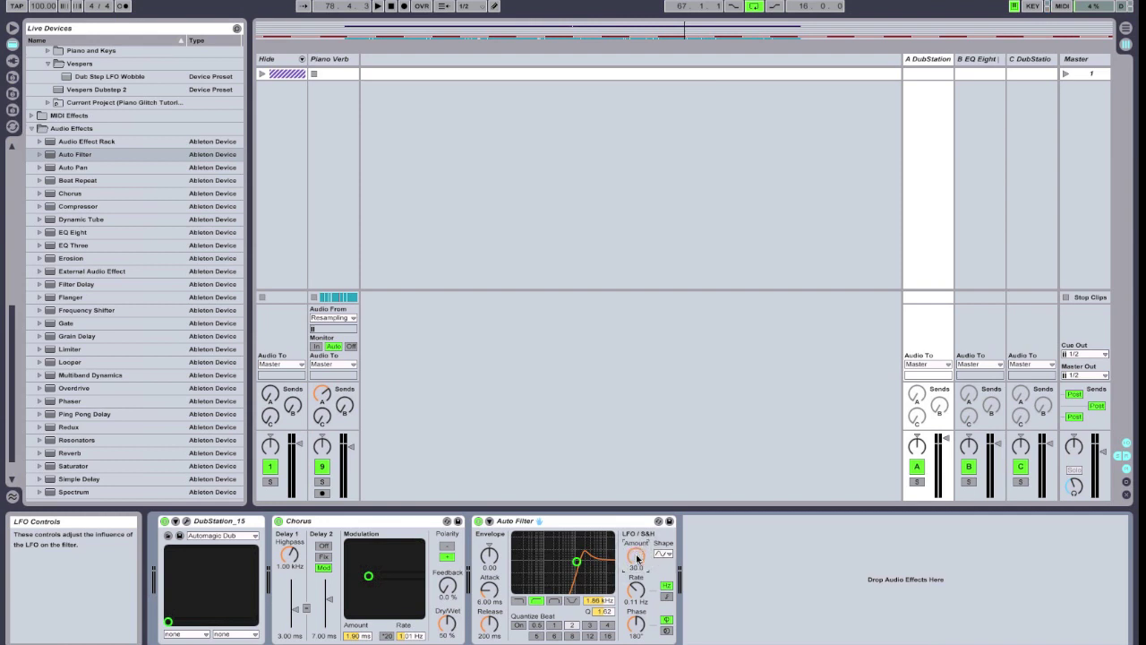
left_click(666, 596)
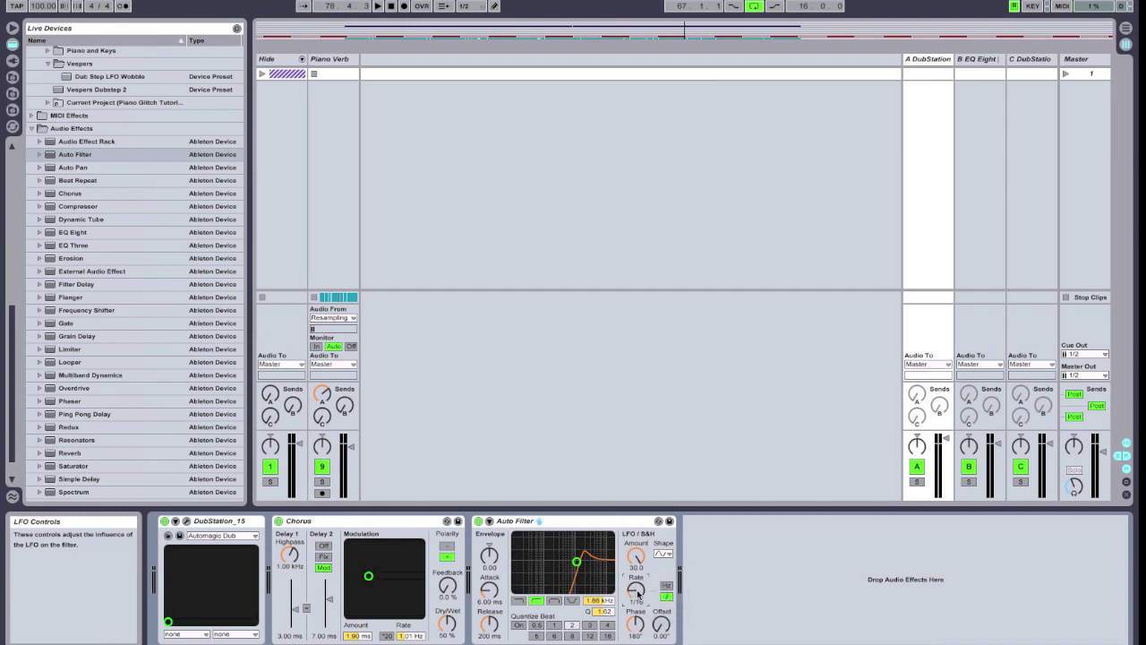
left_click(638, 591)
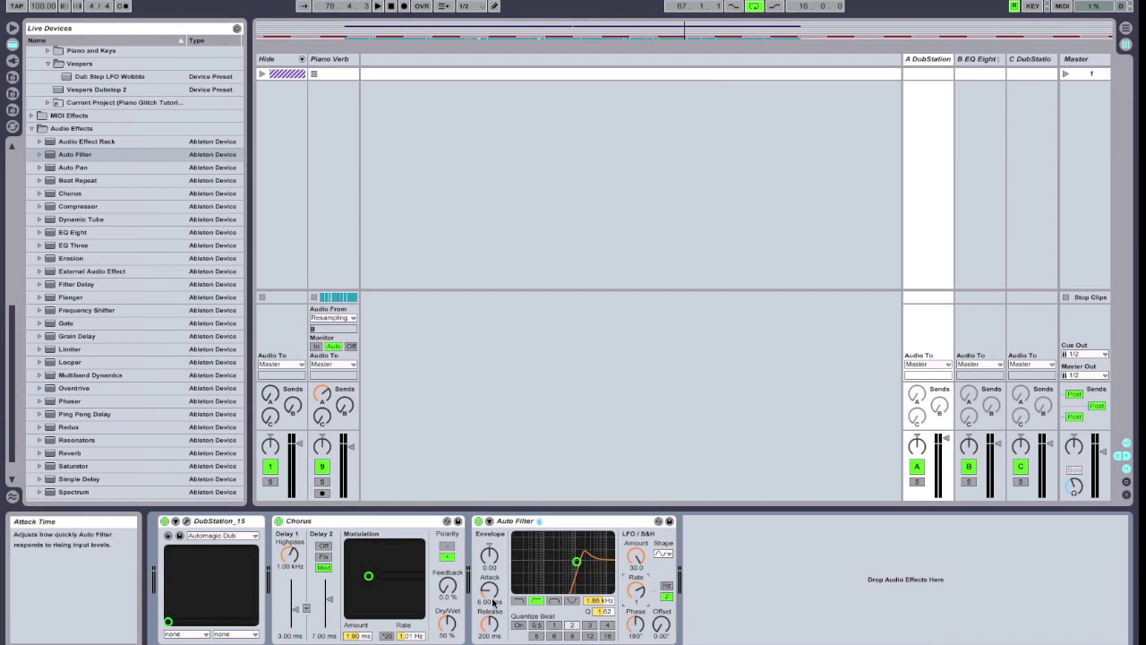
key("space")
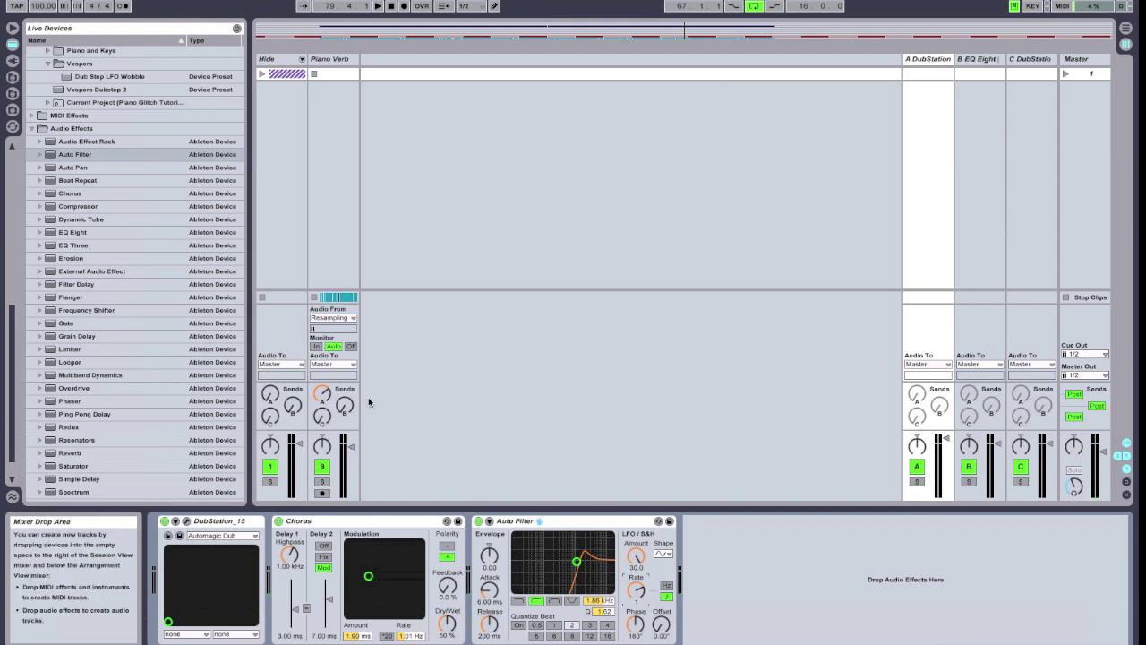
Step: Add Audio Damage's Replicant after Auto Filter, loaded with the Roy Batty preset
left_click(13, 61)
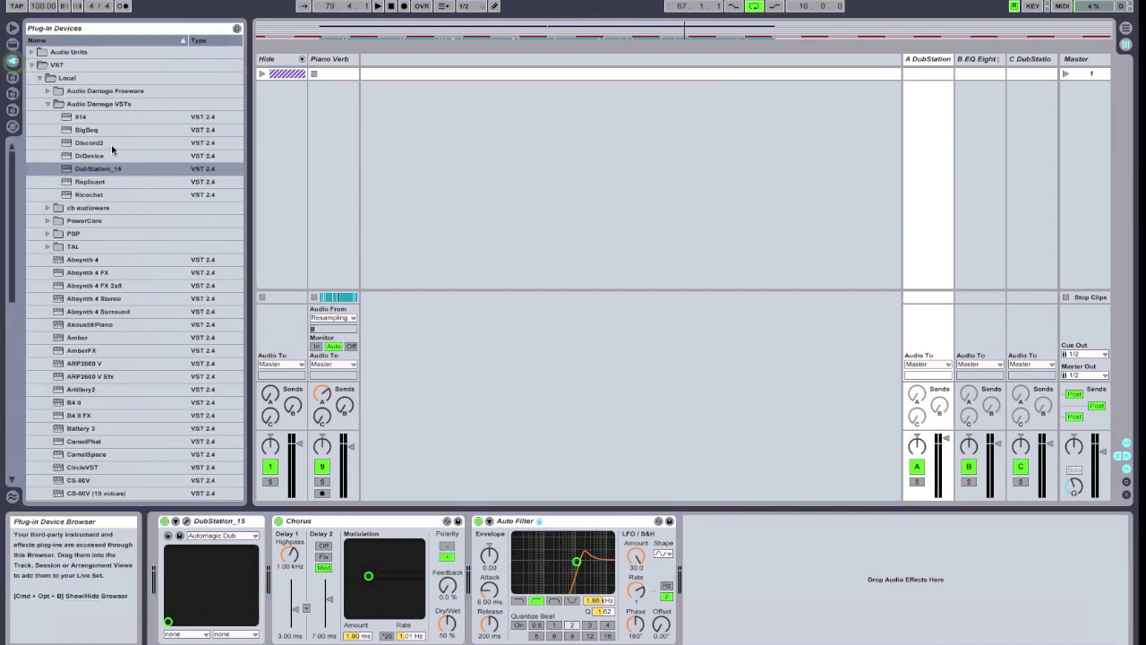
left_click(87, 185)
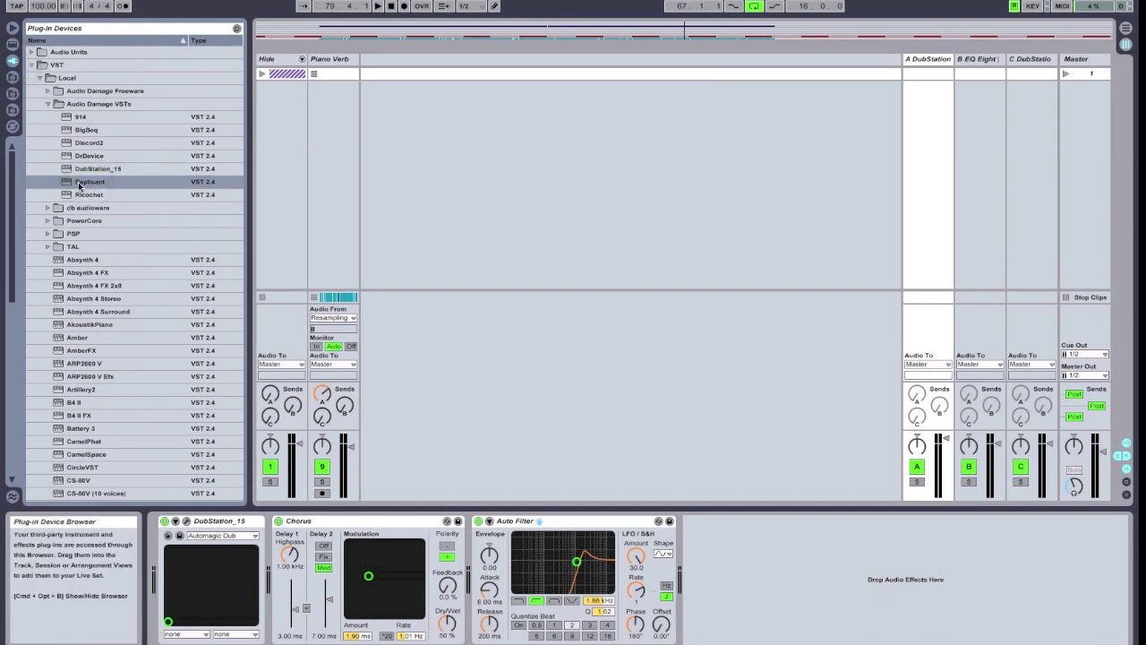
left_click_drag(68, 182, 724, 537)
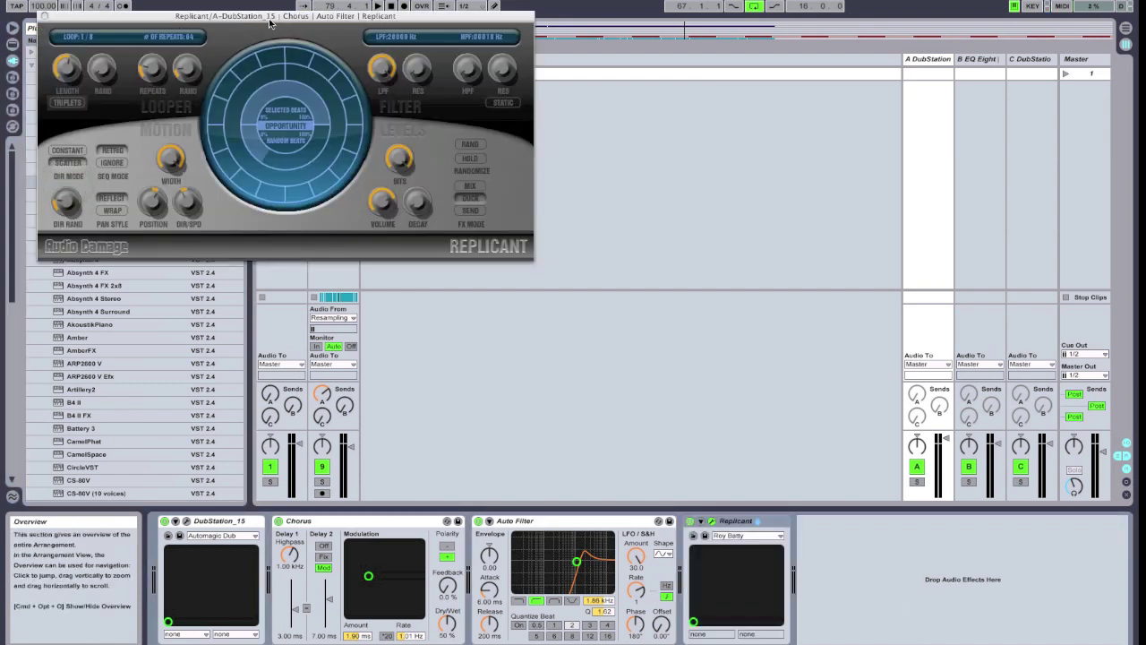
left_click_drag(272, 19, 464, 164)
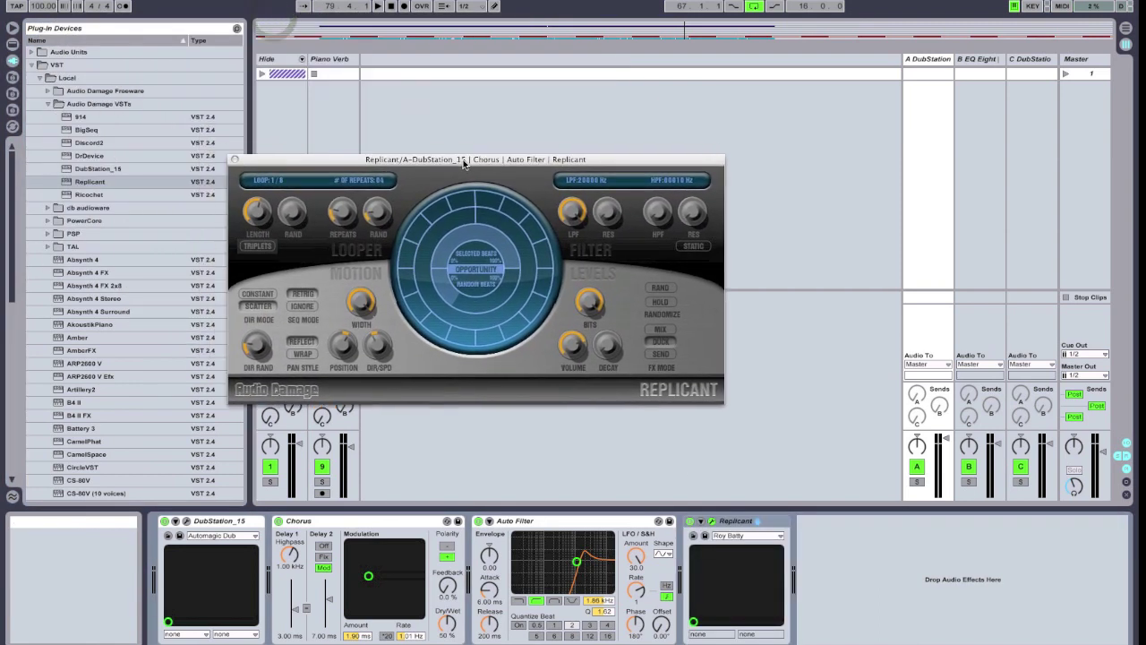
left_click(236, 161)
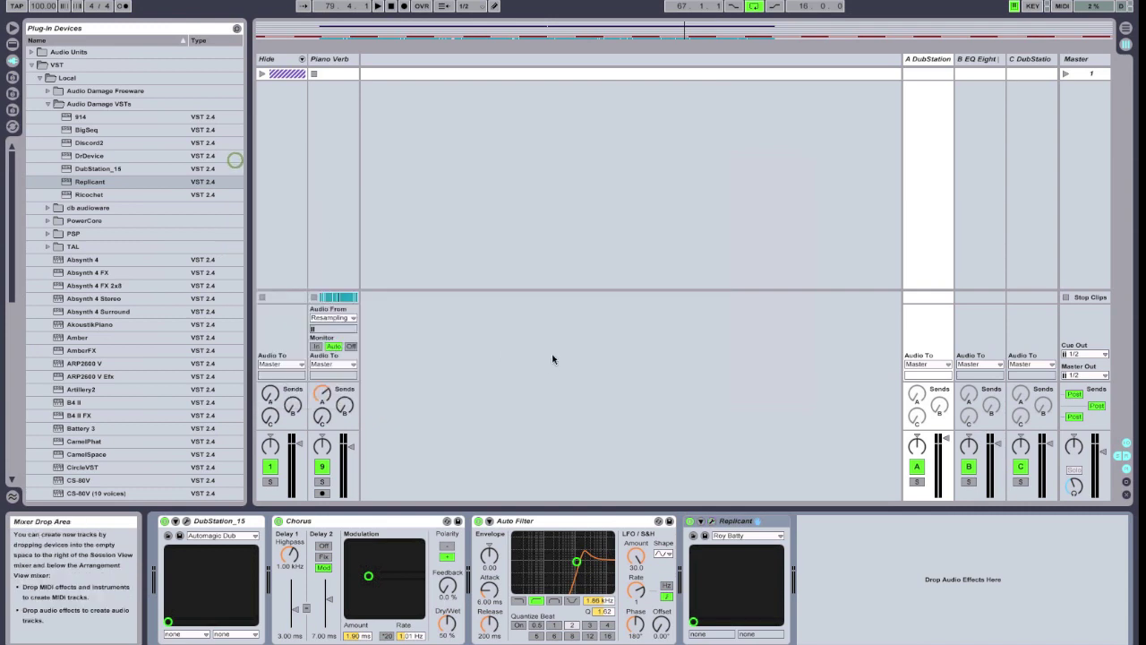
Step: Switch Replicant's preset from Roy Batty to Forsse-Like and audition it
left_click(736, 536)
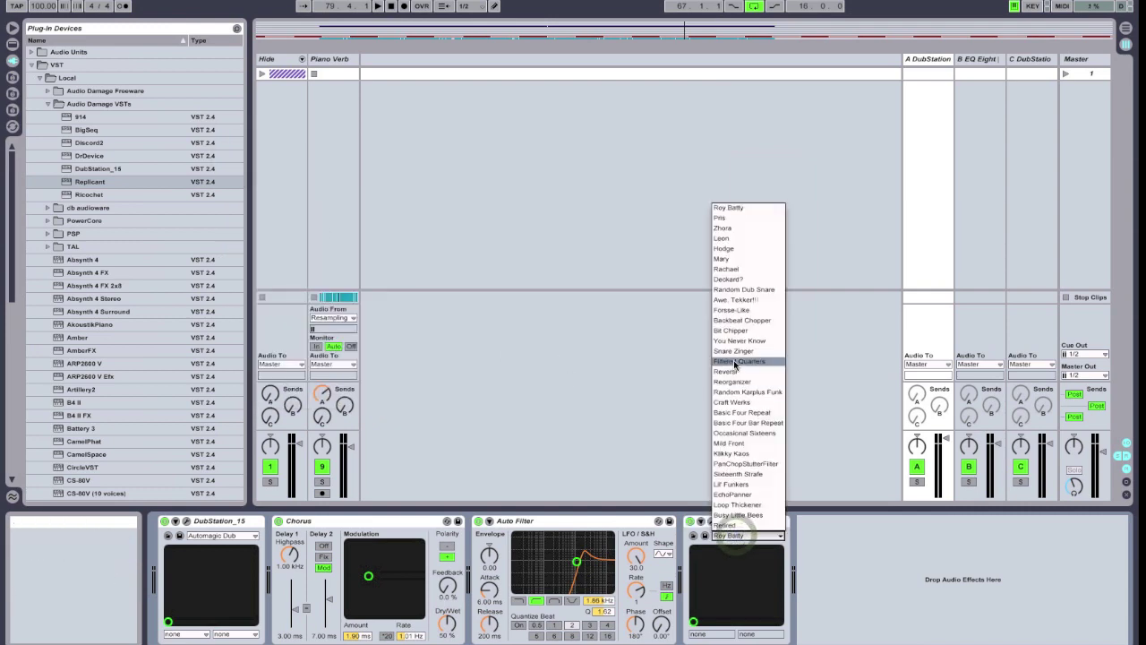
left_click(741, 310)
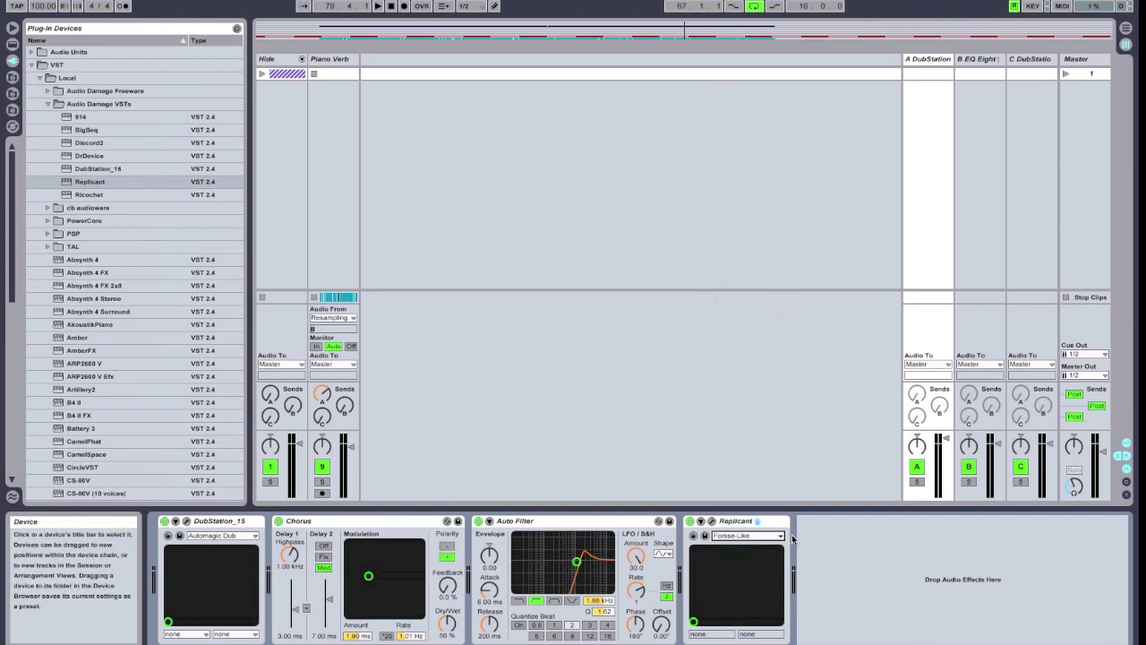
key("space")
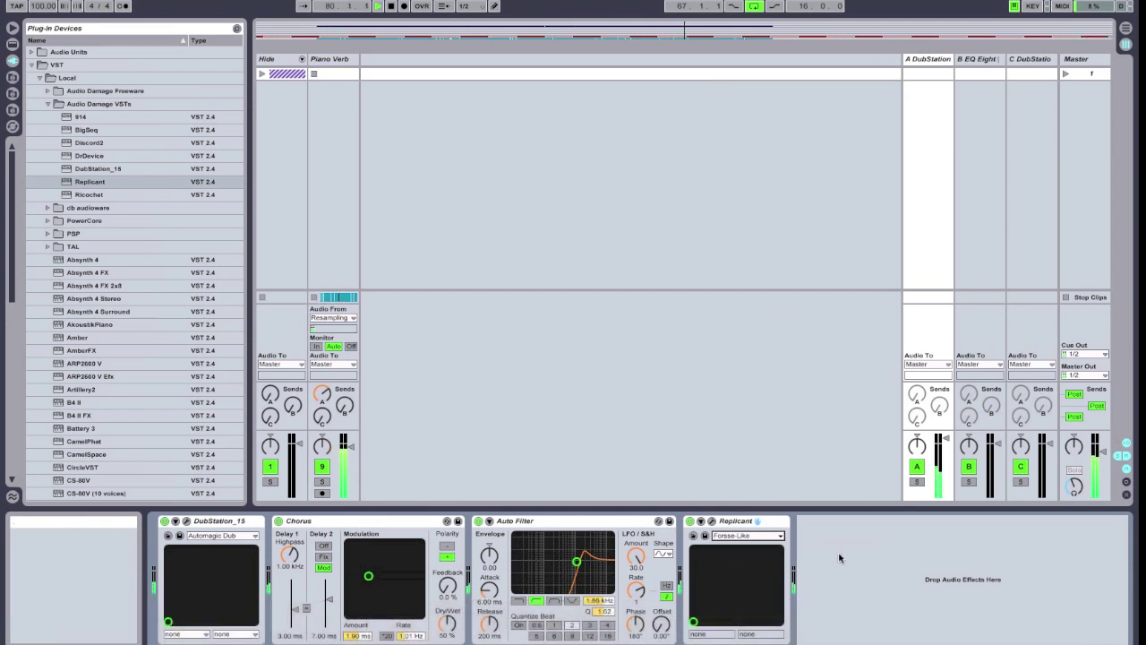
key("space")
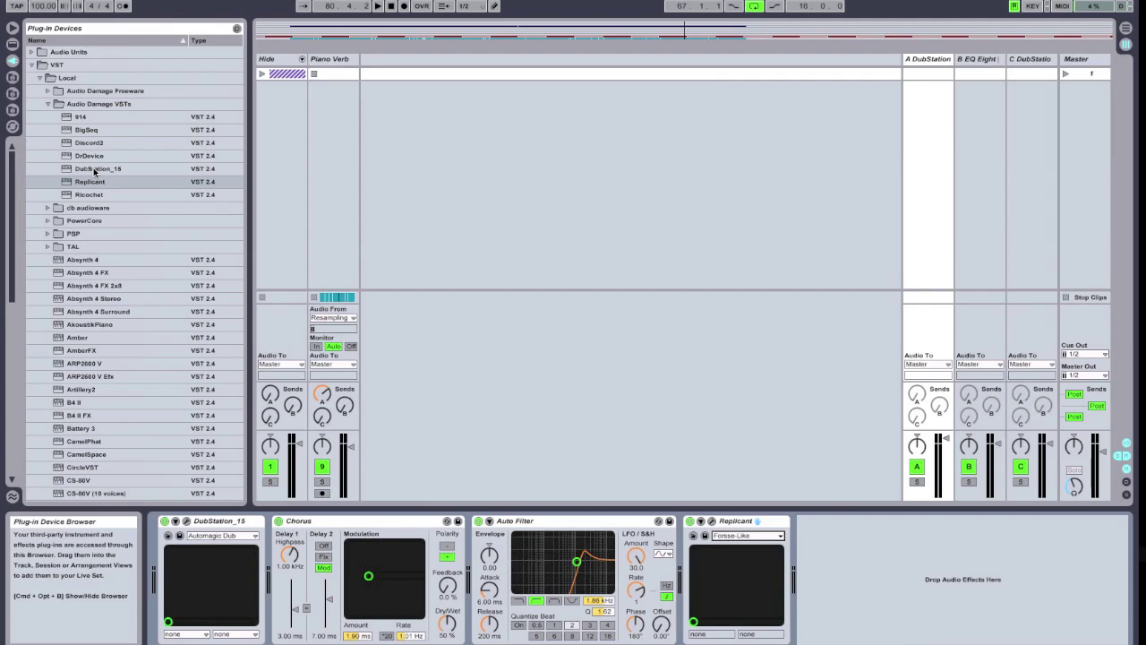
Step: Add Ricochet after Replicant with its mix at 71%, then play the full chain
left_click(94, 196)
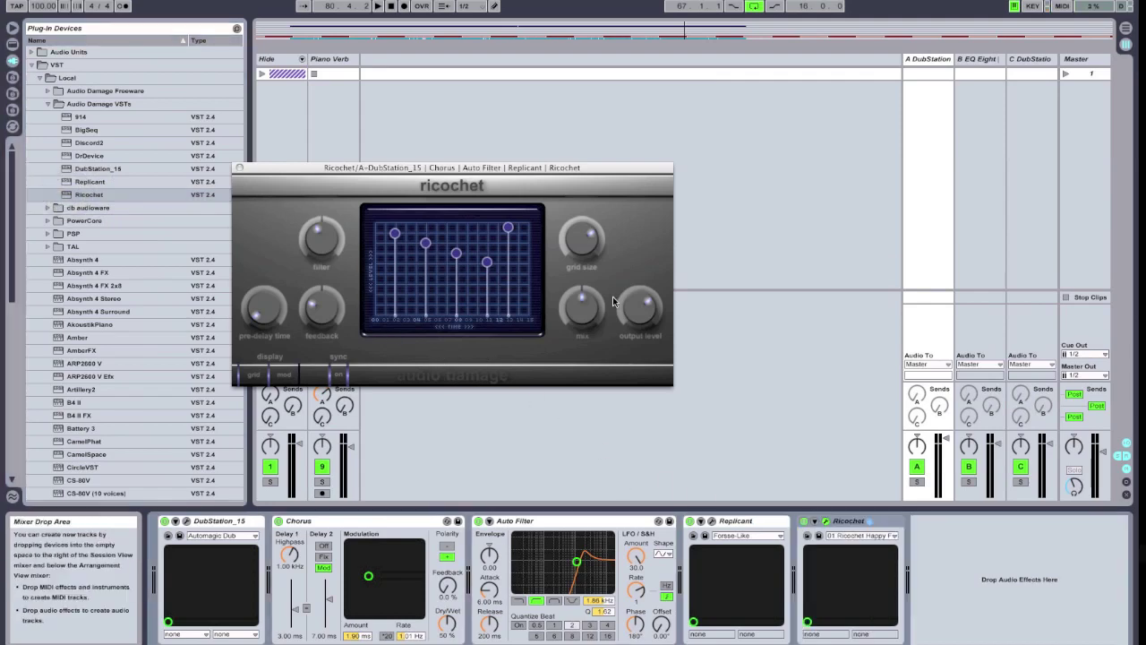
left_click_drag(587, 323, 578, 283)
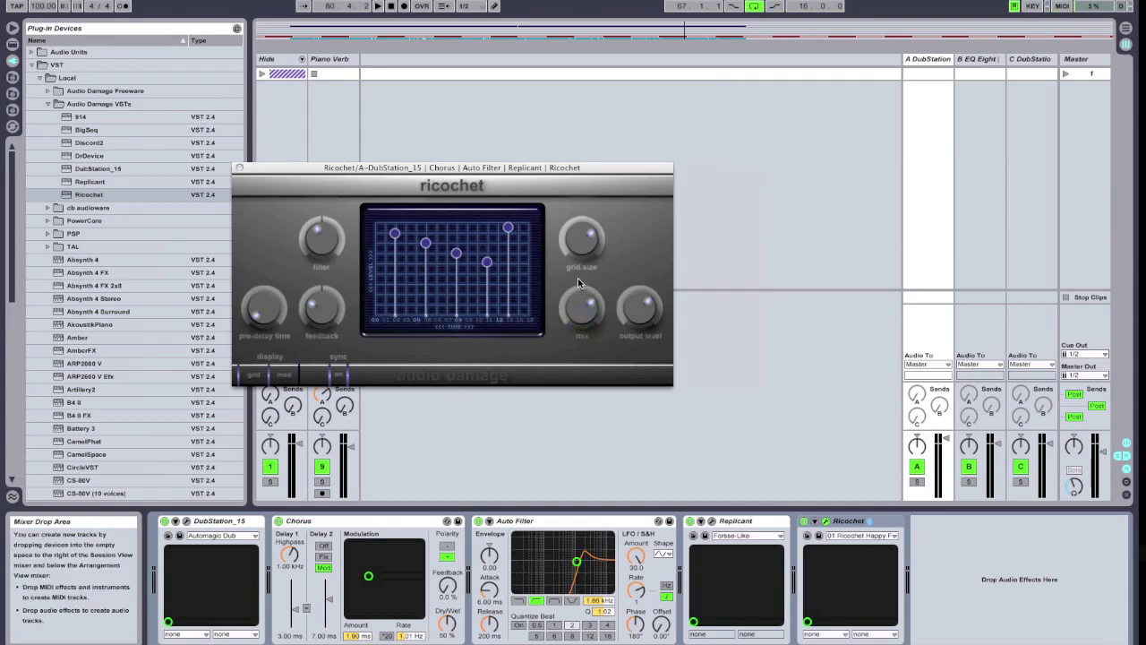
left_click(825, 521)
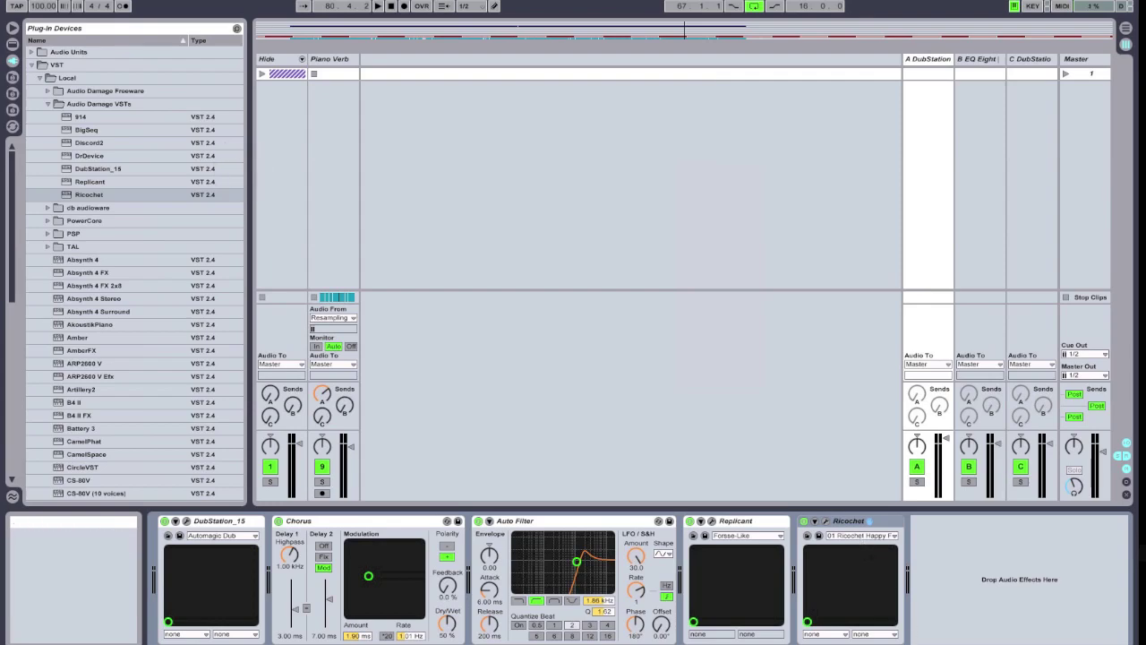
key("space")
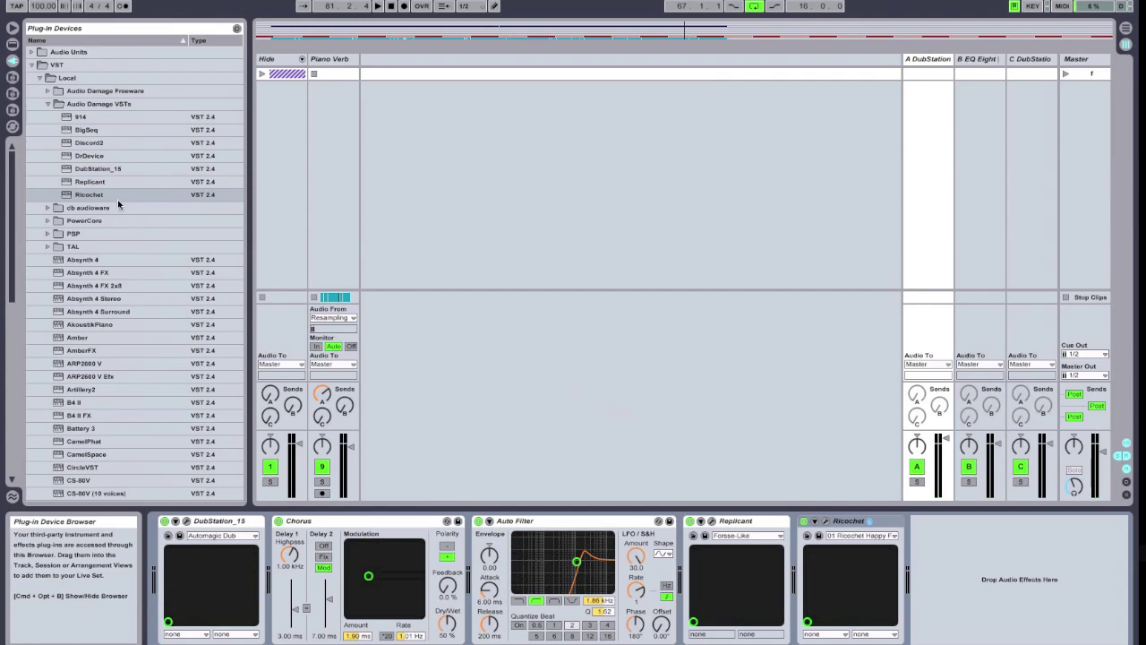
Step: Drop a Compressor from Live Devices after Ricochet on return A and reveal its sidechain panel
left_click(12, 44)
left_click_drag(76, 205, 974, 555)
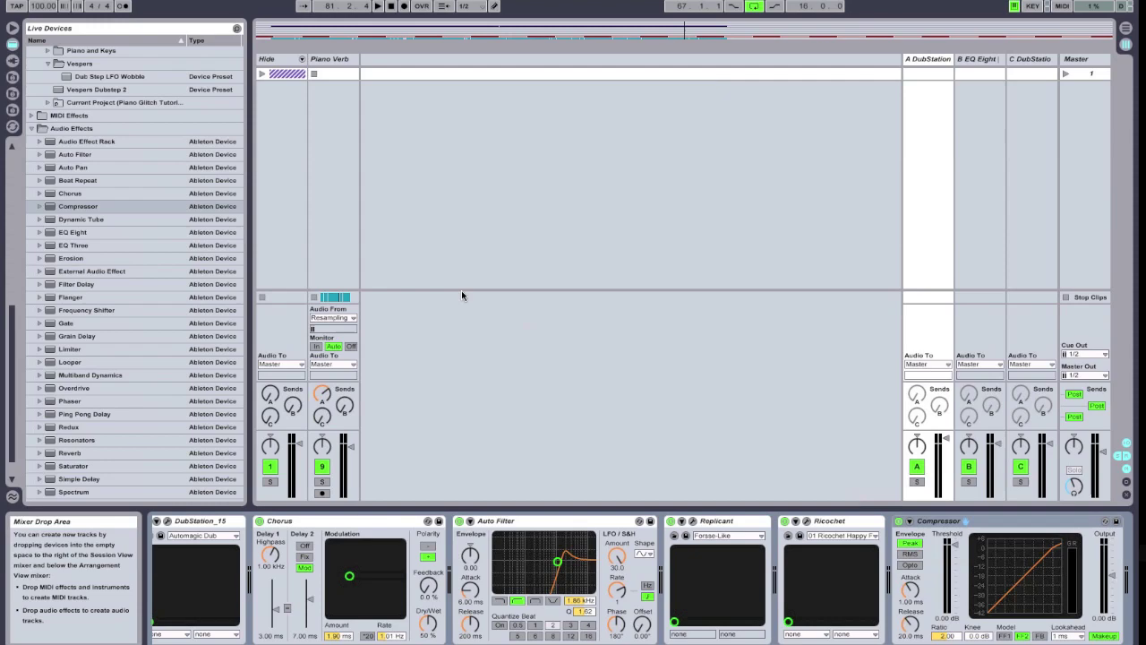
left_click(911, 522)
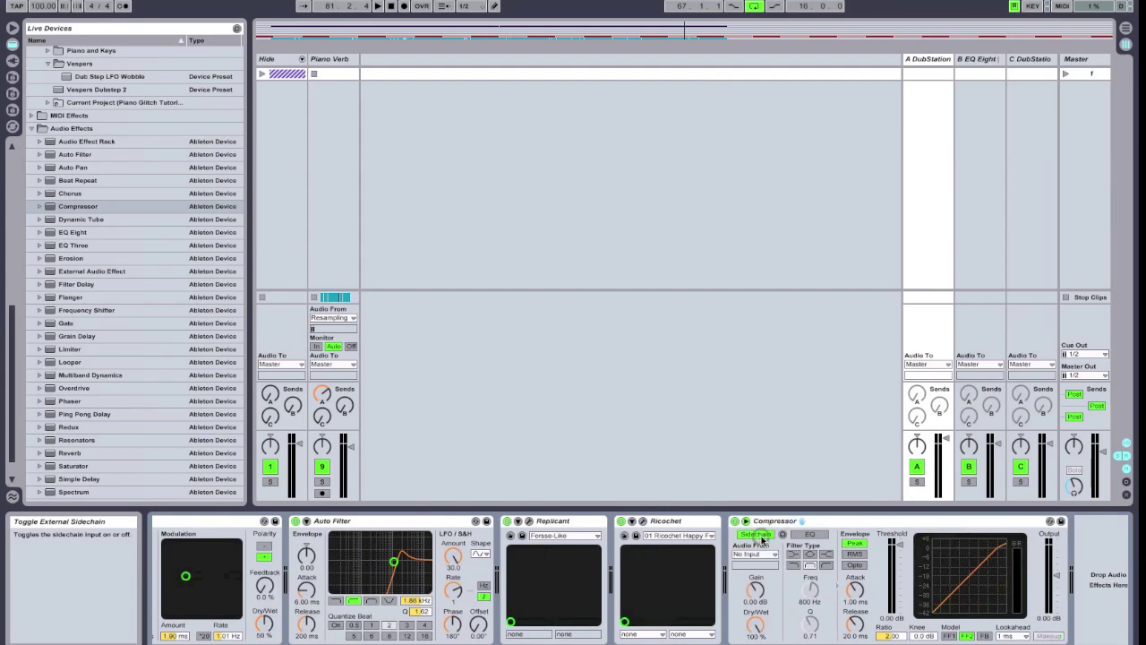
Step: Set the Compressor's sidechain source to the Side Chain track and start playback
left_click(756, 555)
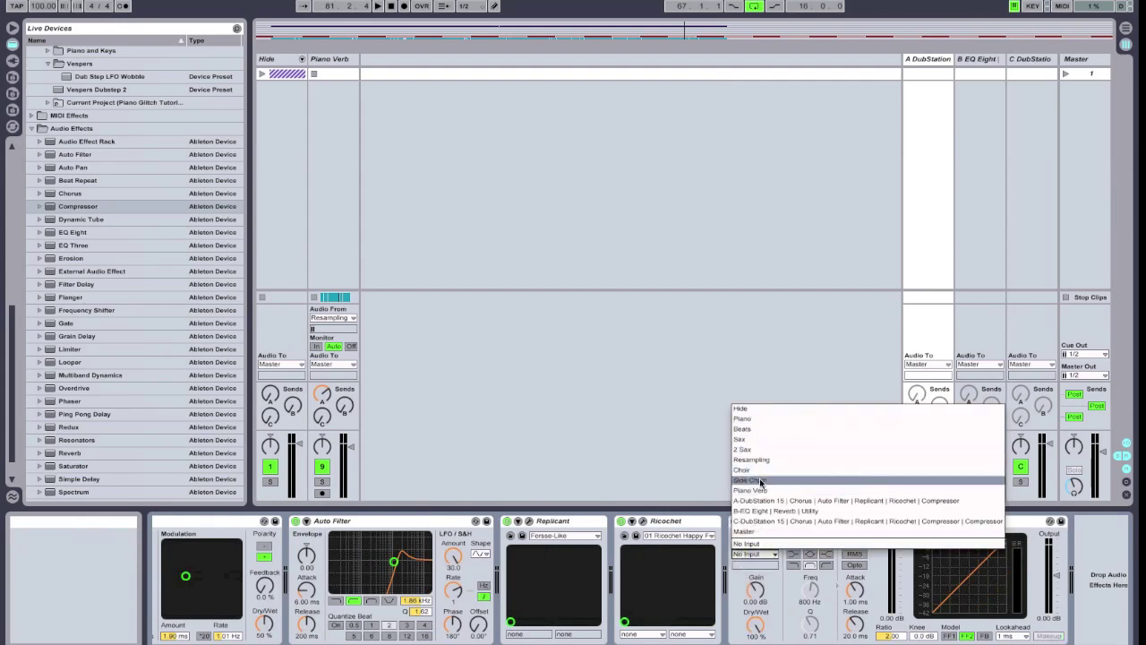
left_click(760, 478)
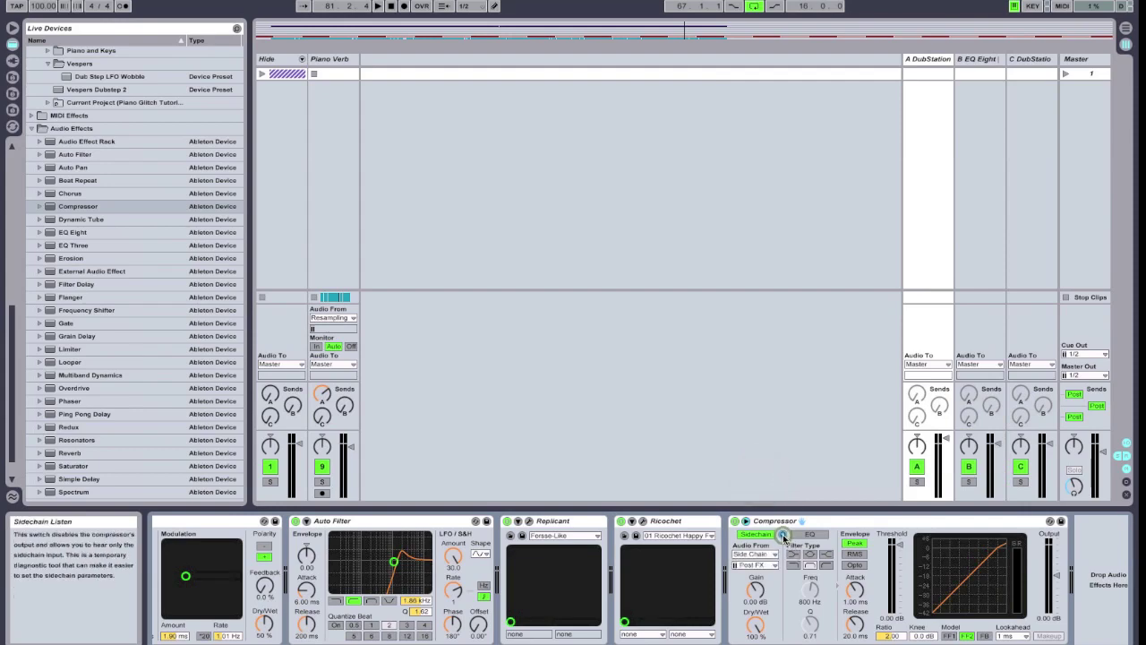
key("space")
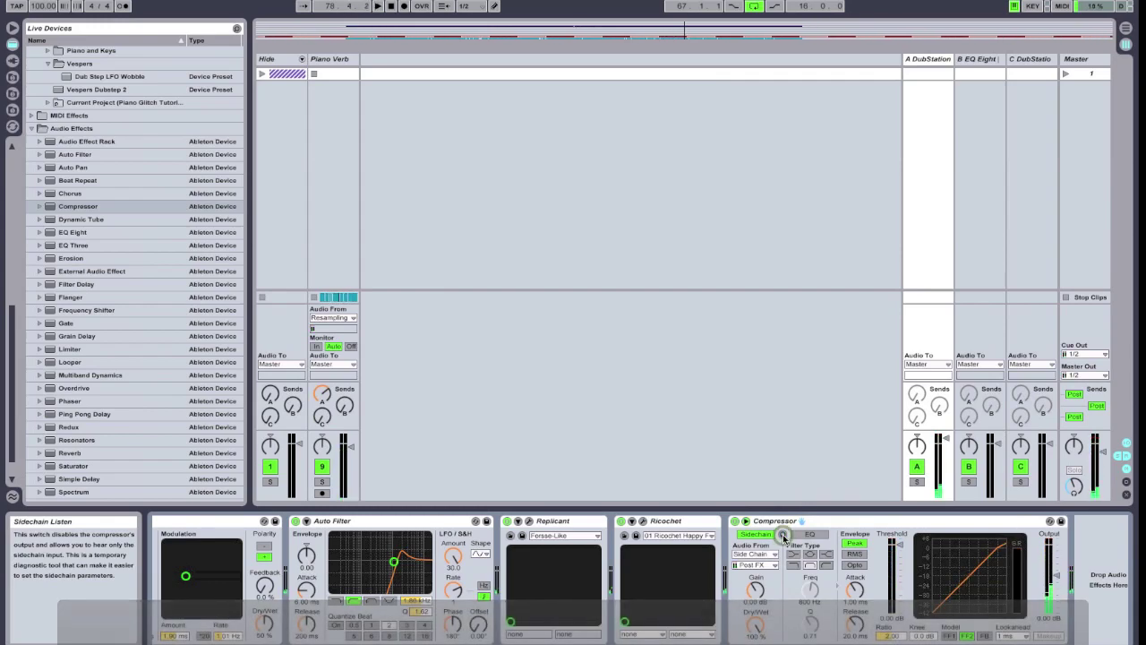
Step: Turn off sidechain listen, lower the threshold to -18.2 dB, and switch to Arrangement view
left_click(783, 535)
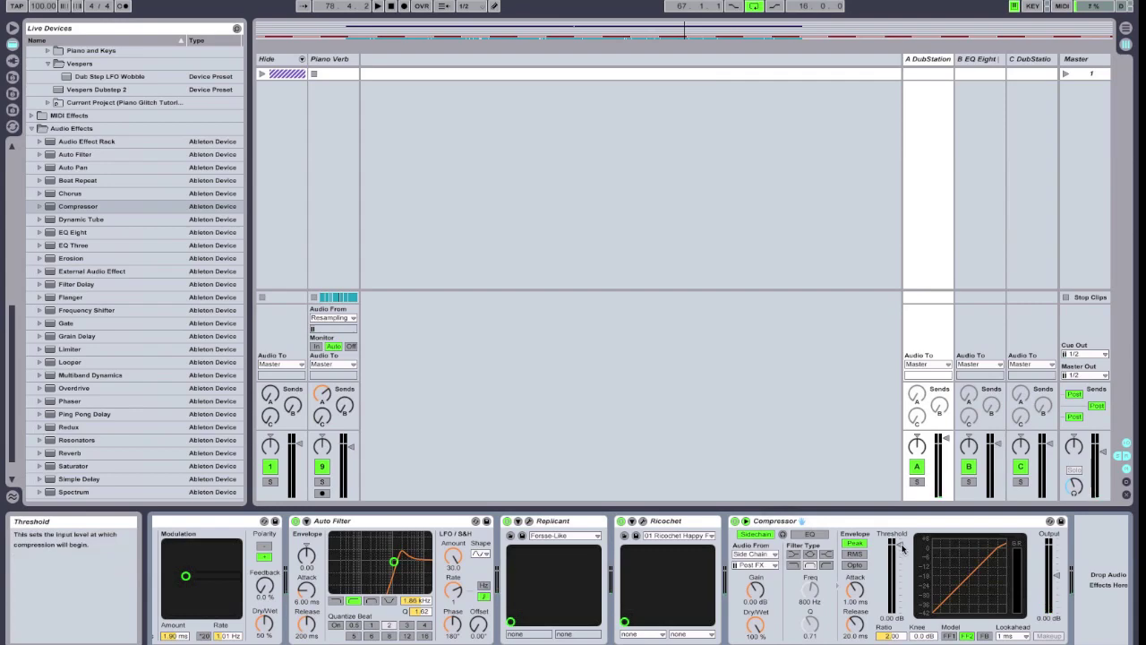
mouse_move(902, 548)
left_mouse_down()
mouse_move(899, 566)
mouse_move(896, 548)
left_mouse_up()
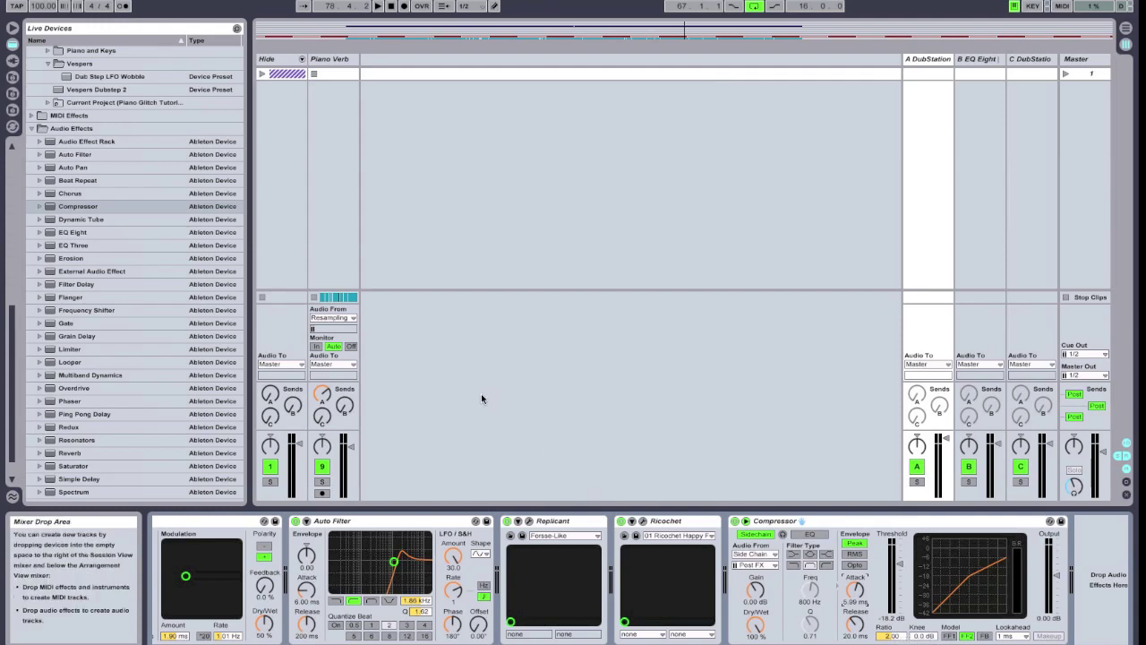
key("Tab")
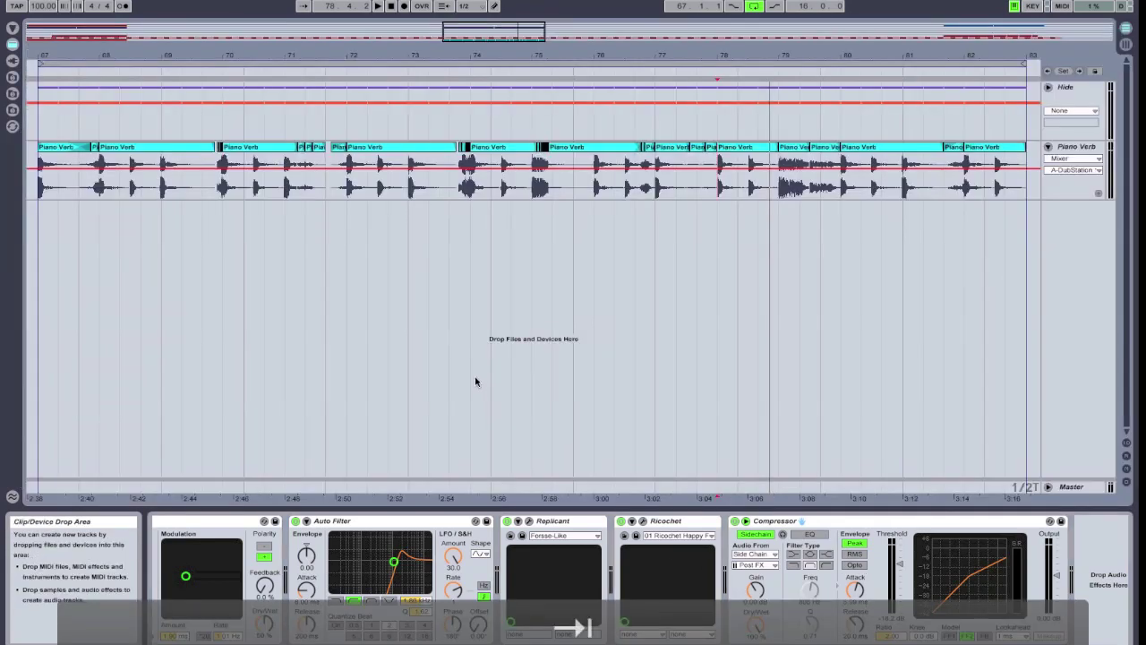
Step: Play the song and pull the Compressor threshold to -28 dB, then return to Session view with the browser
left_click(34, 72)
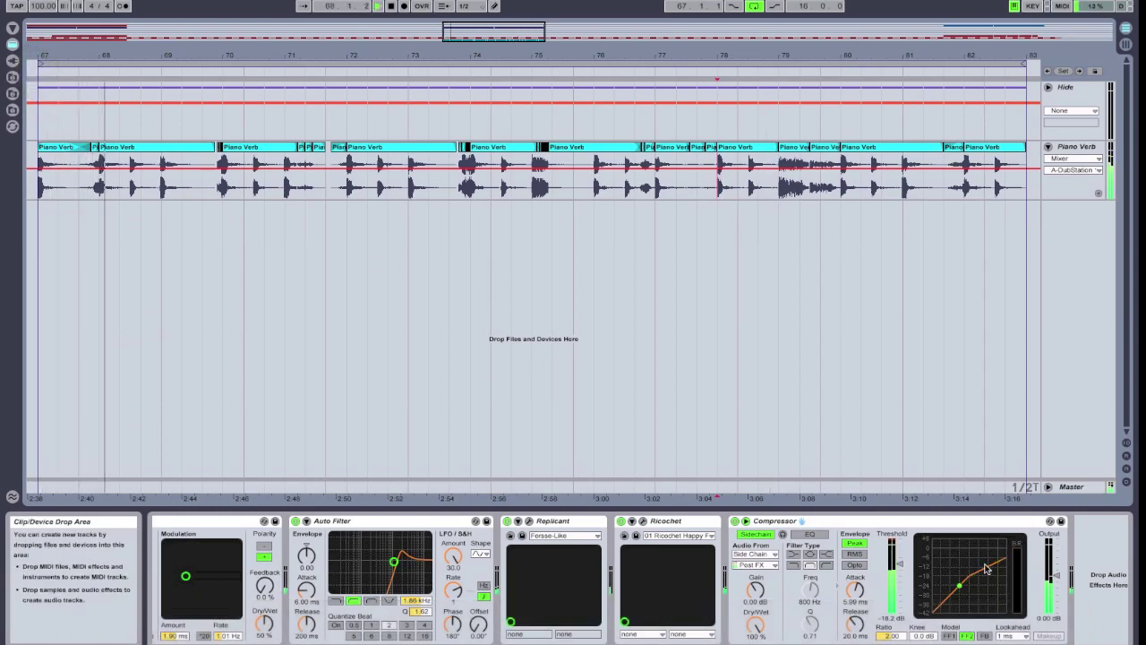
left_click_drag(894, 568, 896, 568)
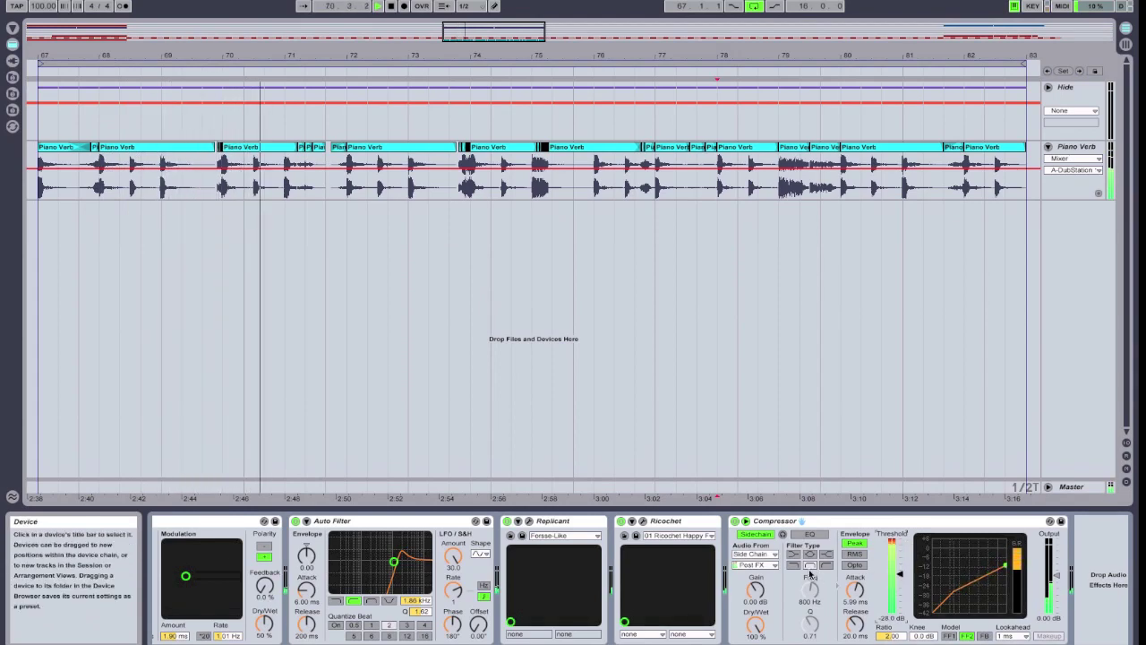
key("space")
scroll(779, 572, "right", 1)
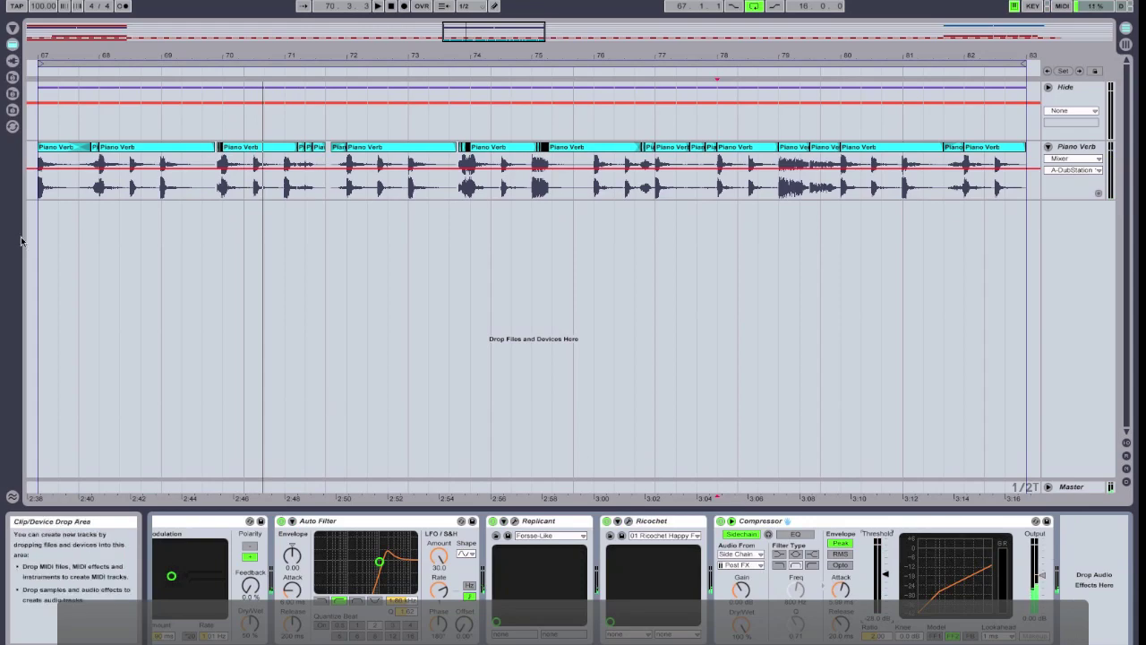
key("Tab")
key("super+alt+b")
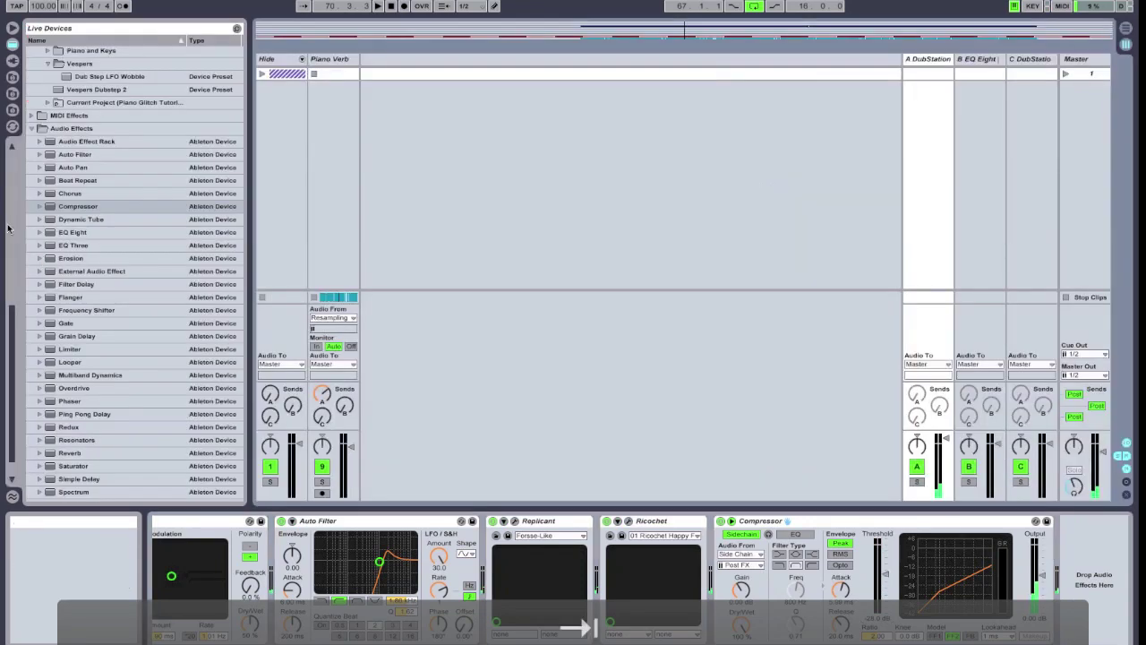
Step: Load a second Compressor at the end of return A's chain and lengthen its attack
left_click(76, 206)
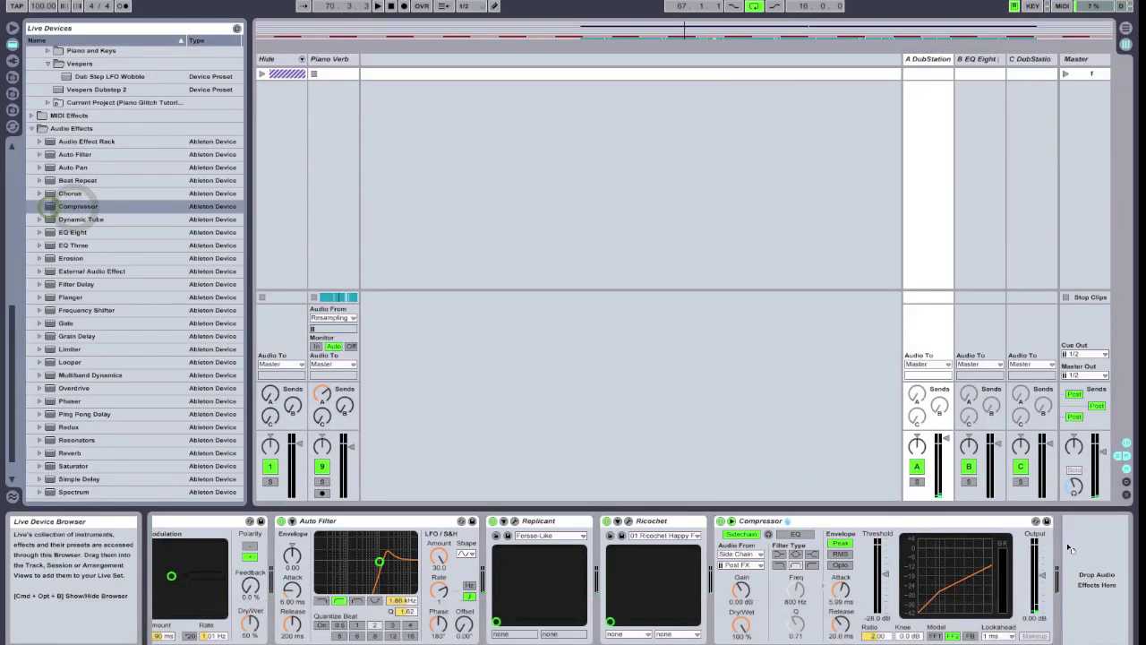
key("Return")
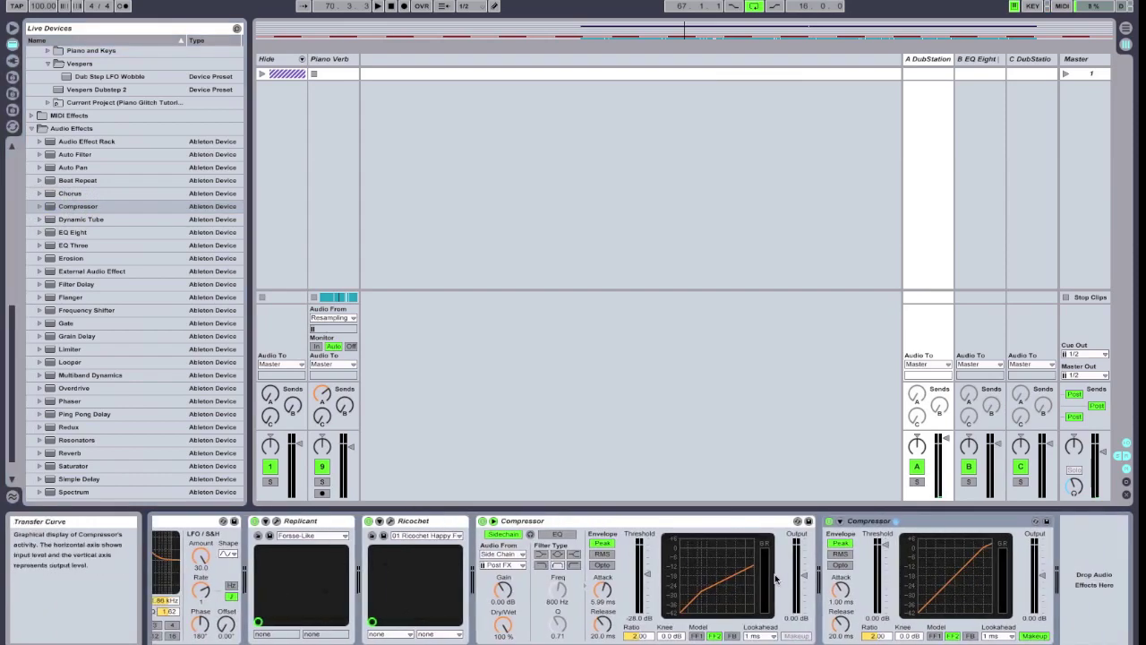
left_click_drag(839, 593, 839, 578)
Step: Lower the second Compressor's threshold to -48.9 dB during playback, then view the Arrangement
left_click_drag(887, 546, 882, 548)
key("space")
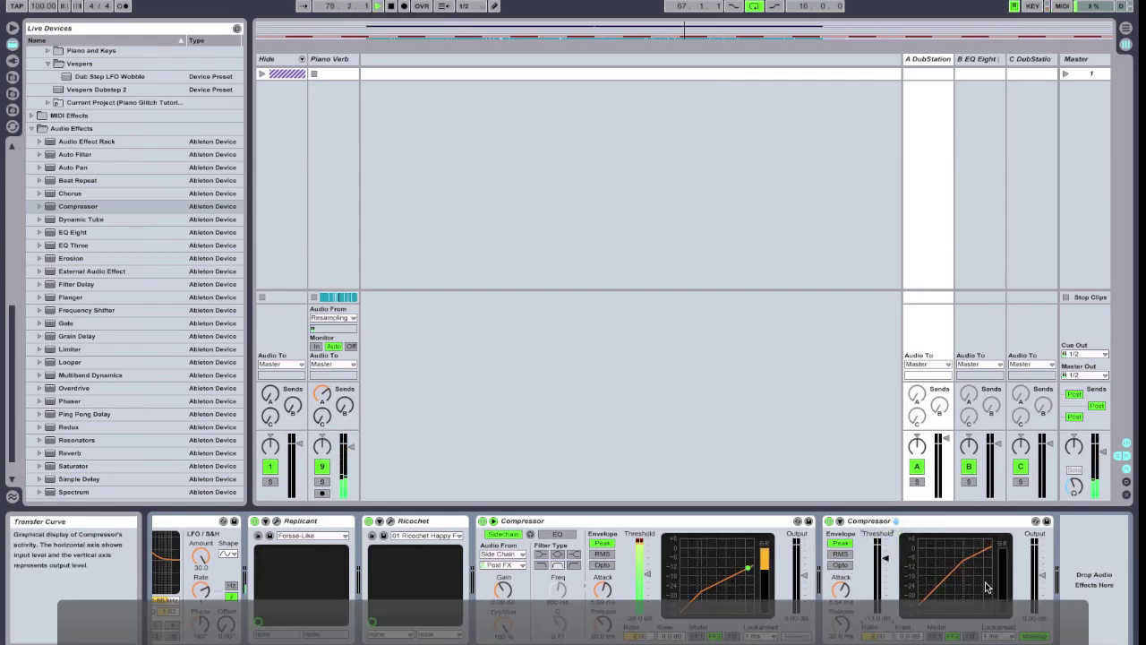
left_click_drag(887, 561, 881, 570)
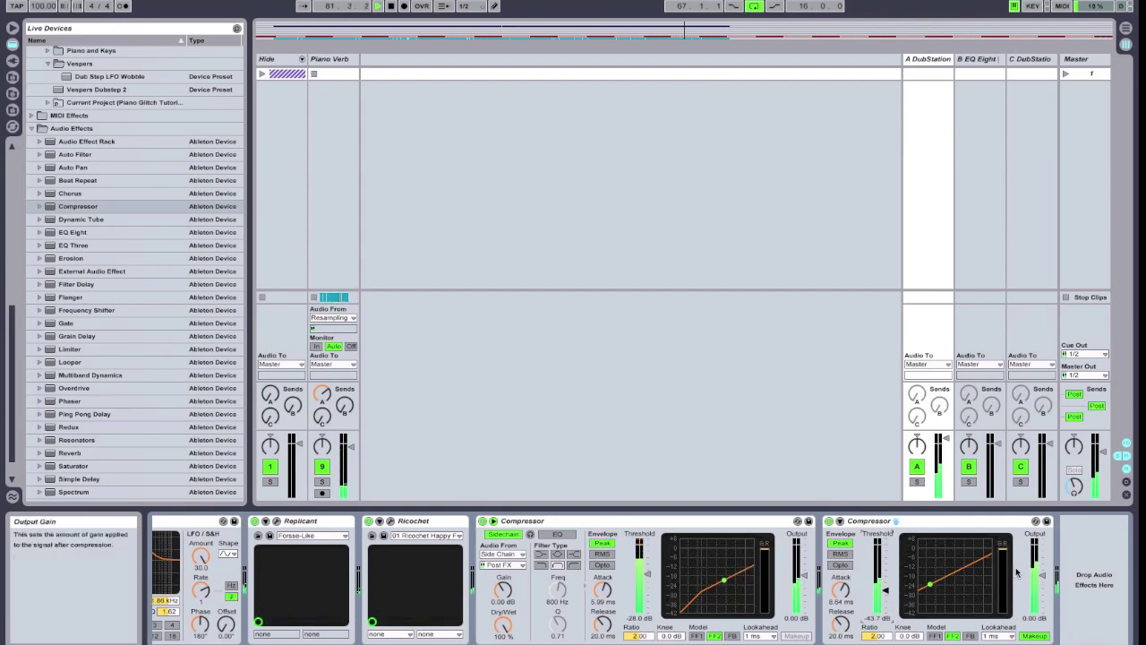
left_click_drag(884, 598, 886, 603)
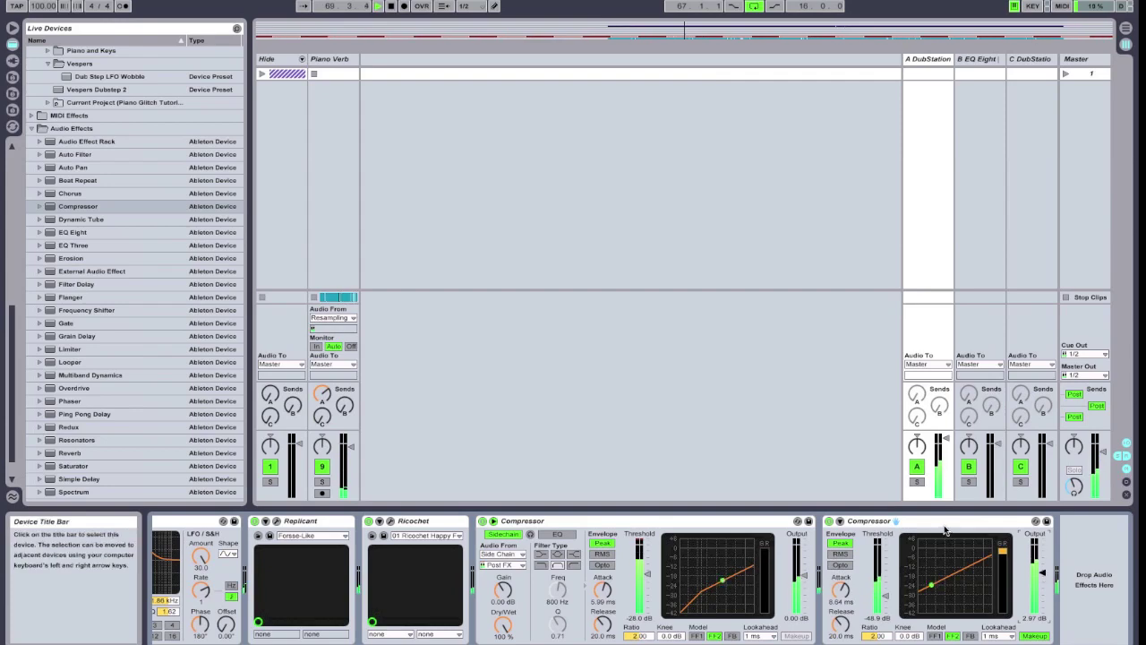
key("Tab")
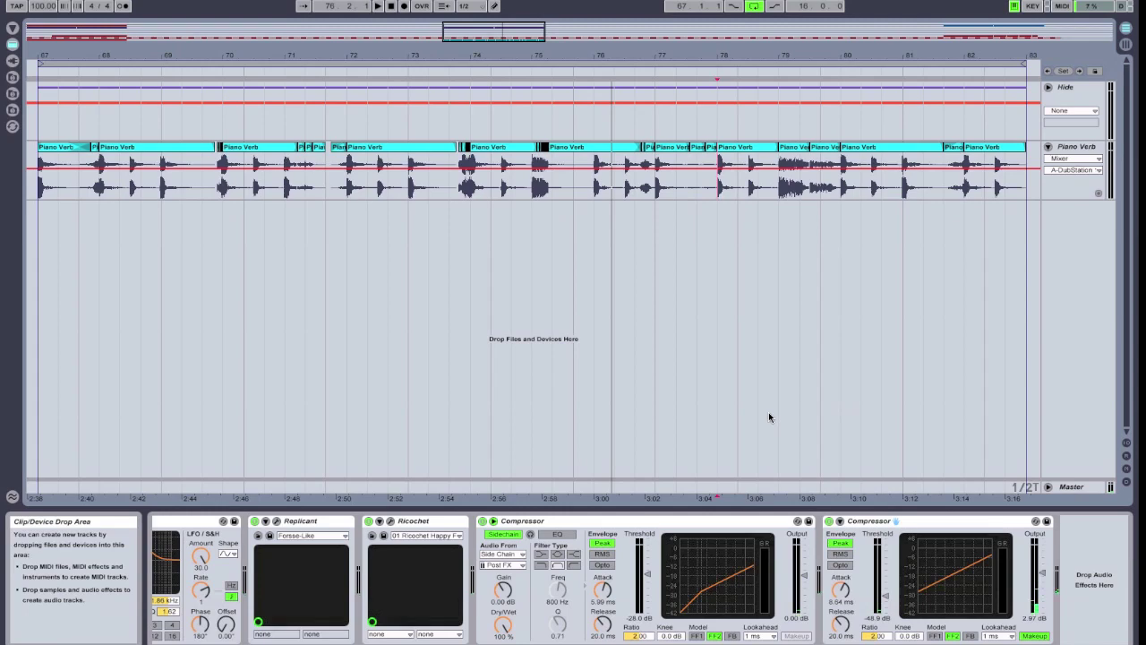
Step: Go back to the Session mixer and expand the Hide group to show its tracks
key("Tab")
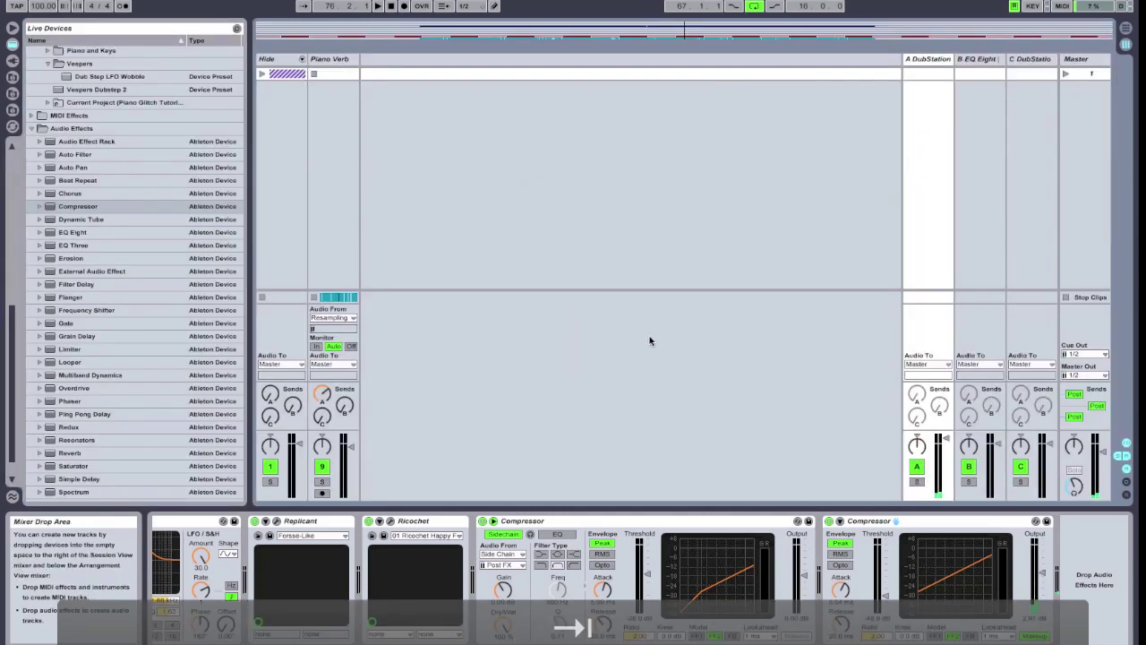
left_click(301, 58)
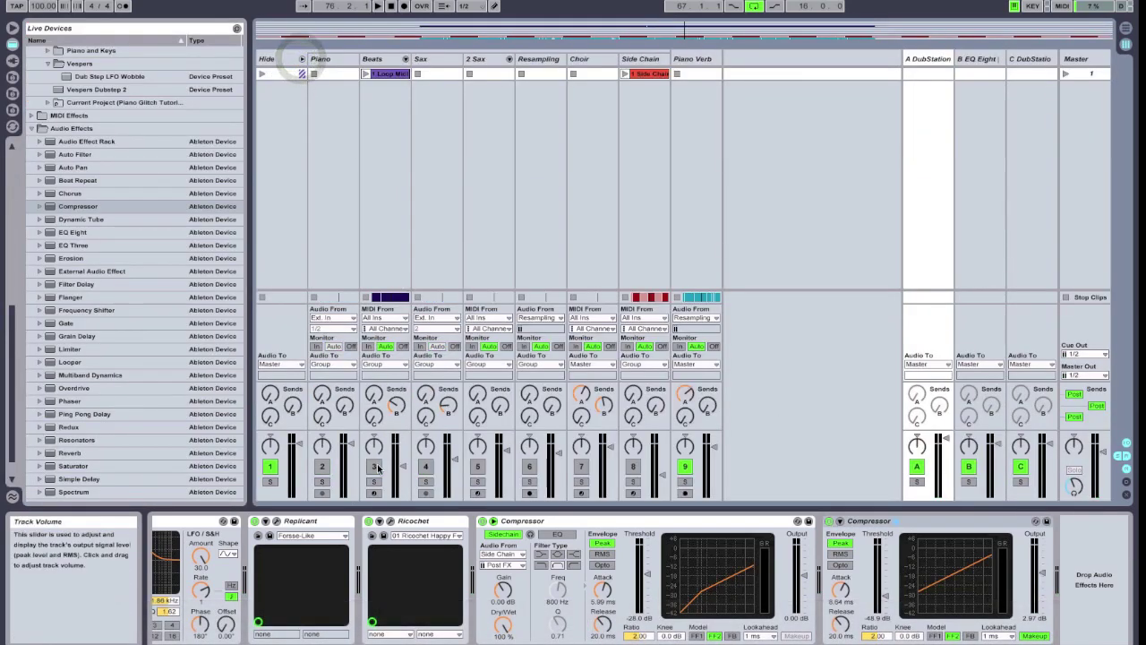